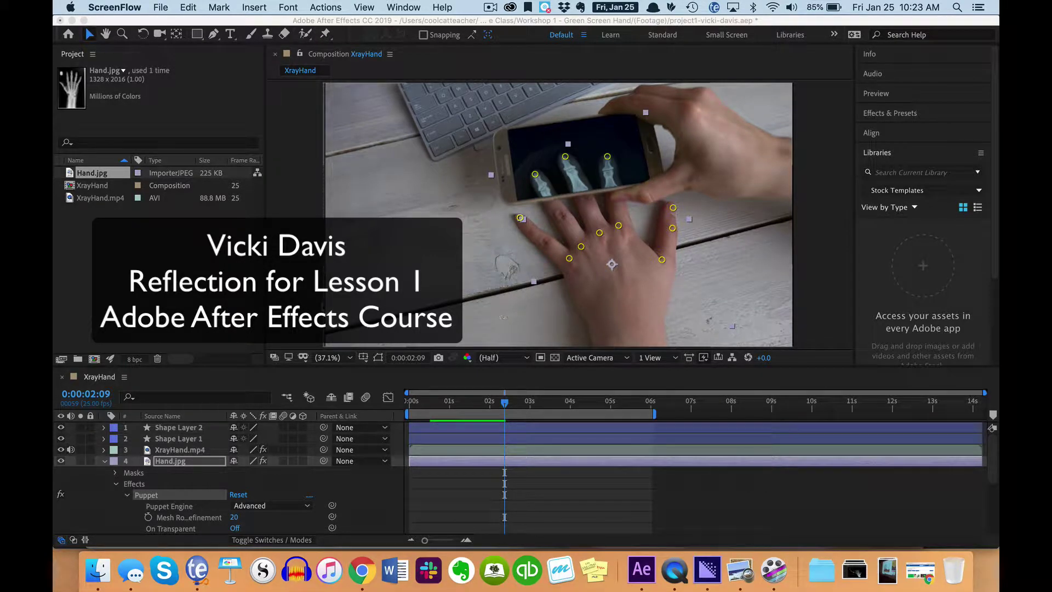
- Collapse the Hand.jpg layer in the timeline and deselect it so its puppet pins disappear
click(101, 465)
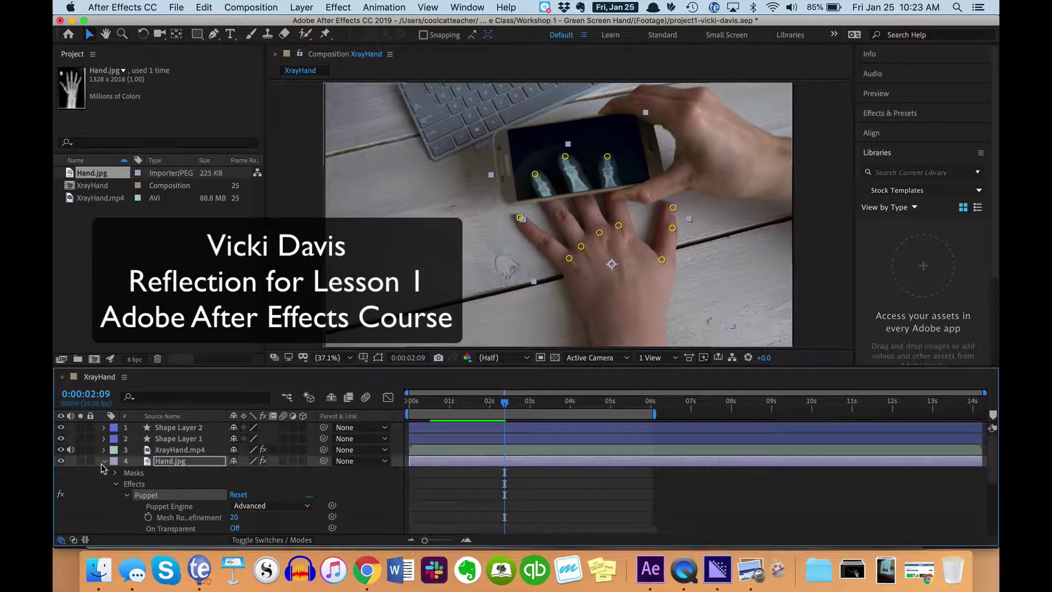
click(104, 462)
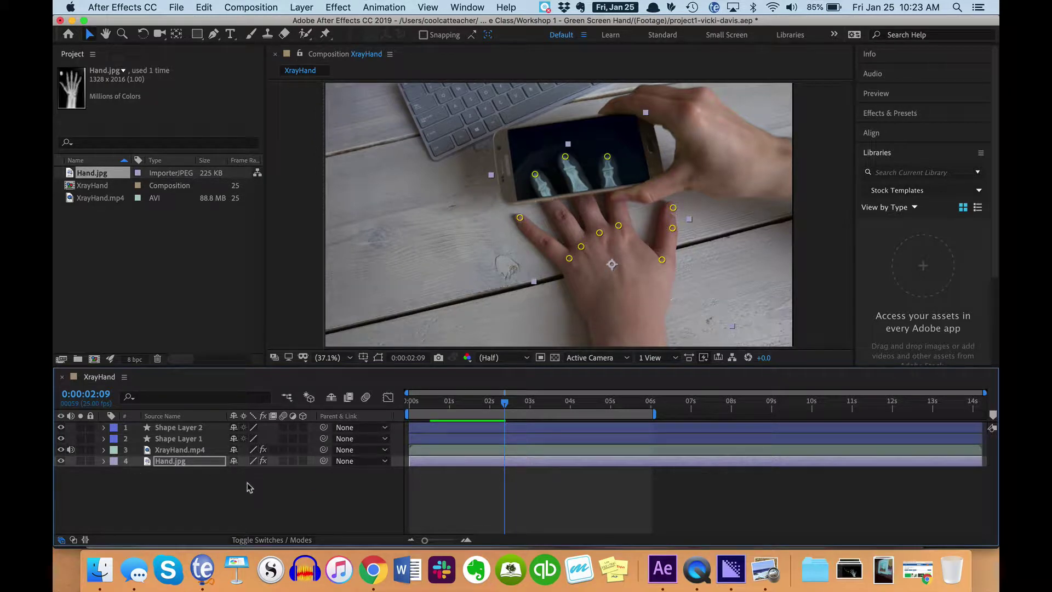
click(460, 499)
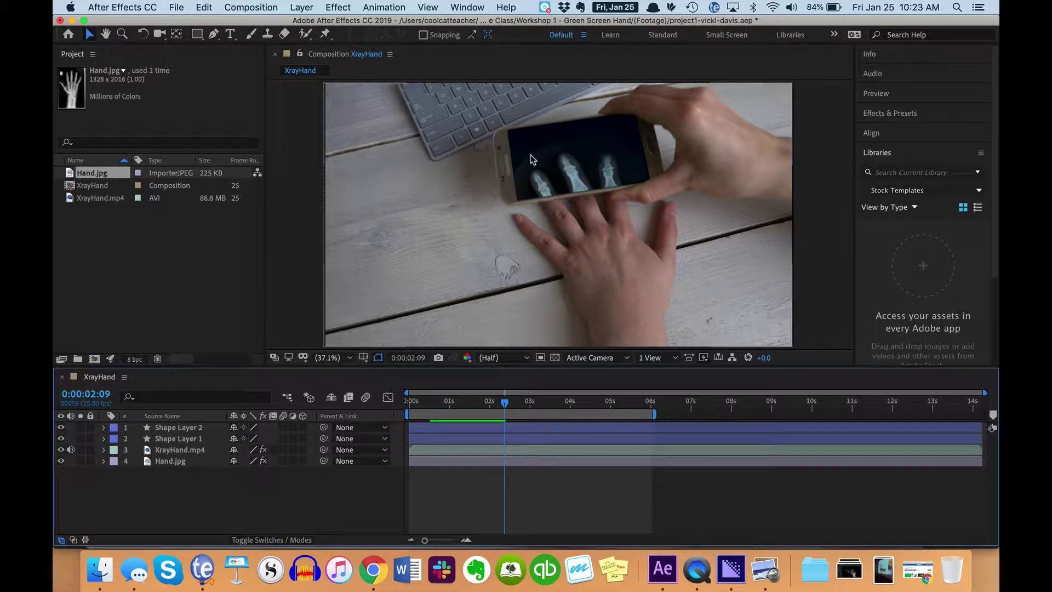
click(180, 9)
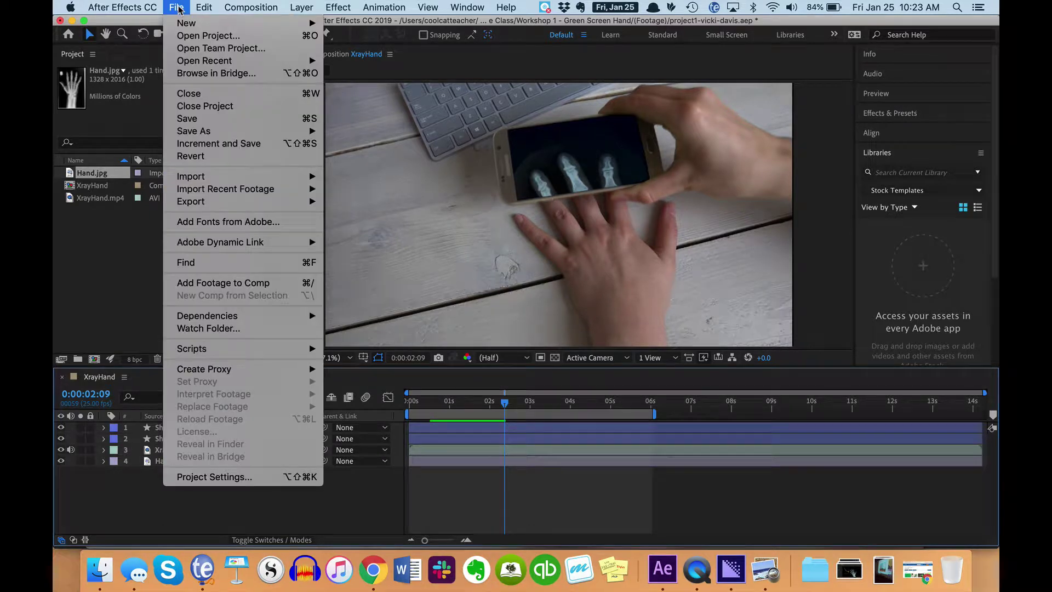
mouse_move(236, 177)
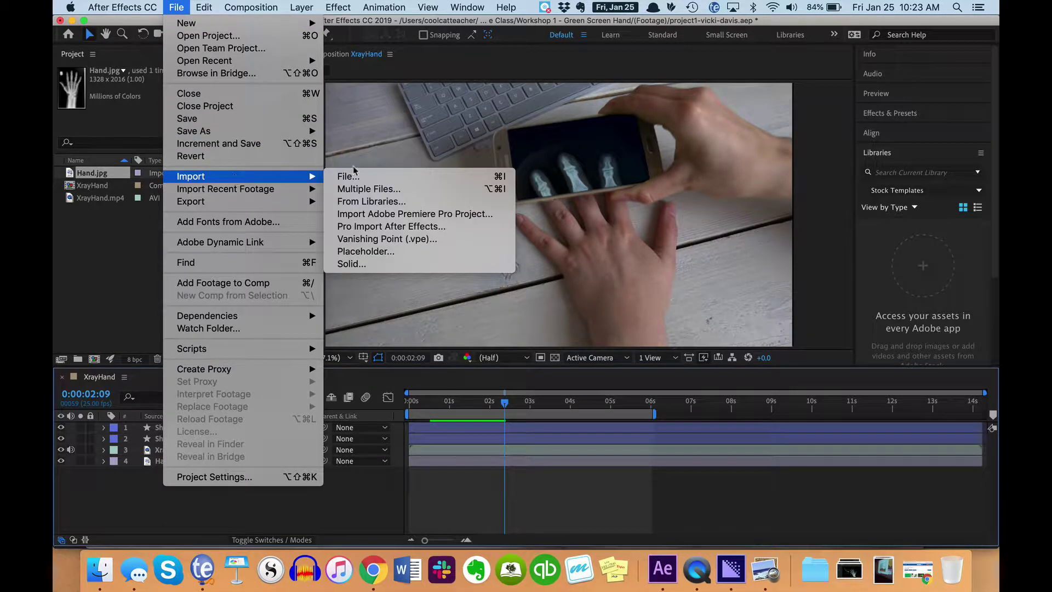
click(171, 8)
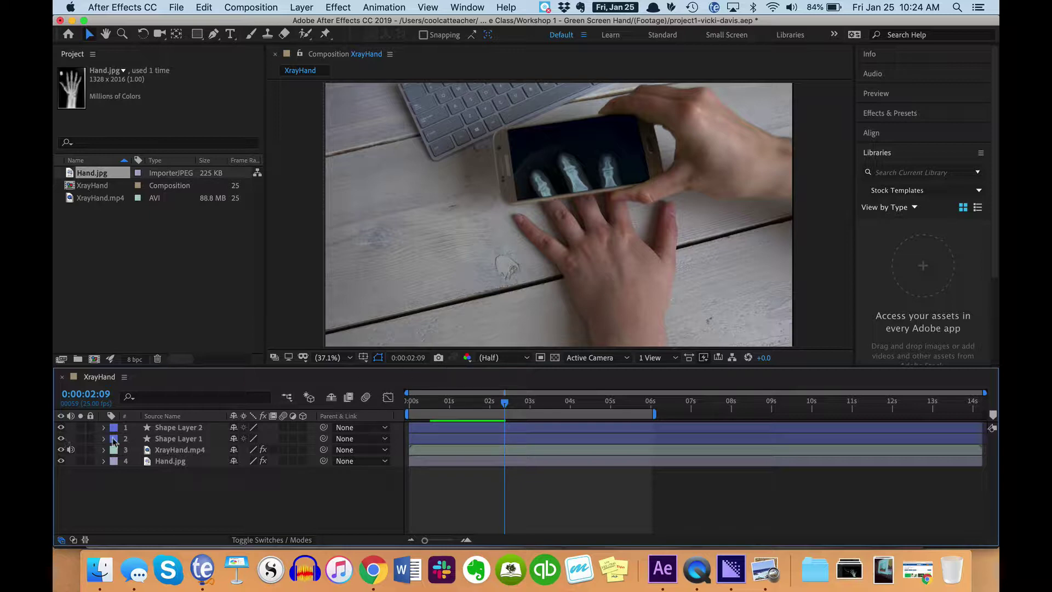
click(189, 450)
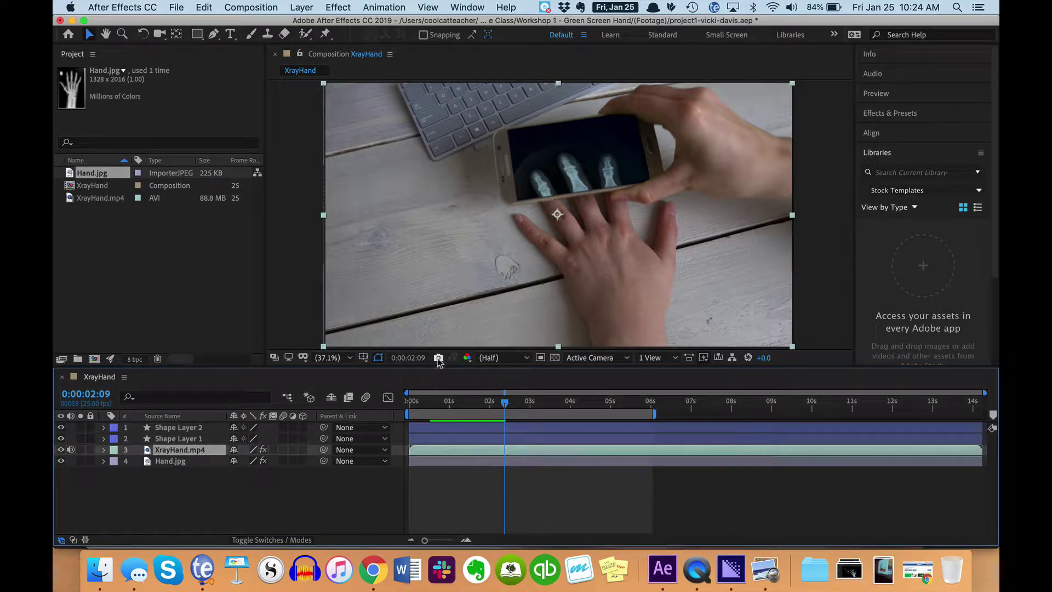
click(555, 357)
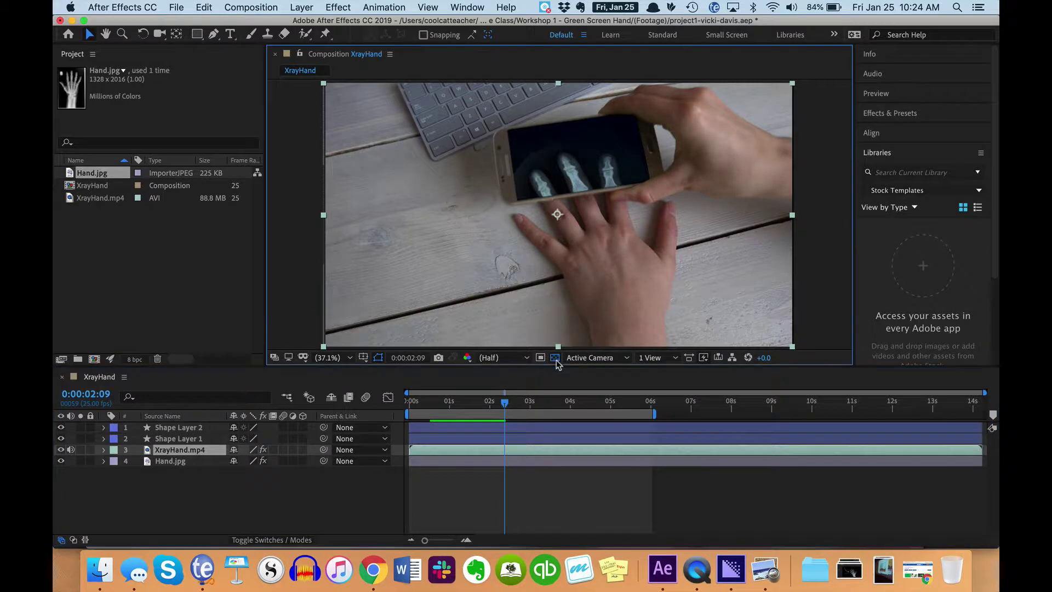
click(555, 357)
click(61, 450)
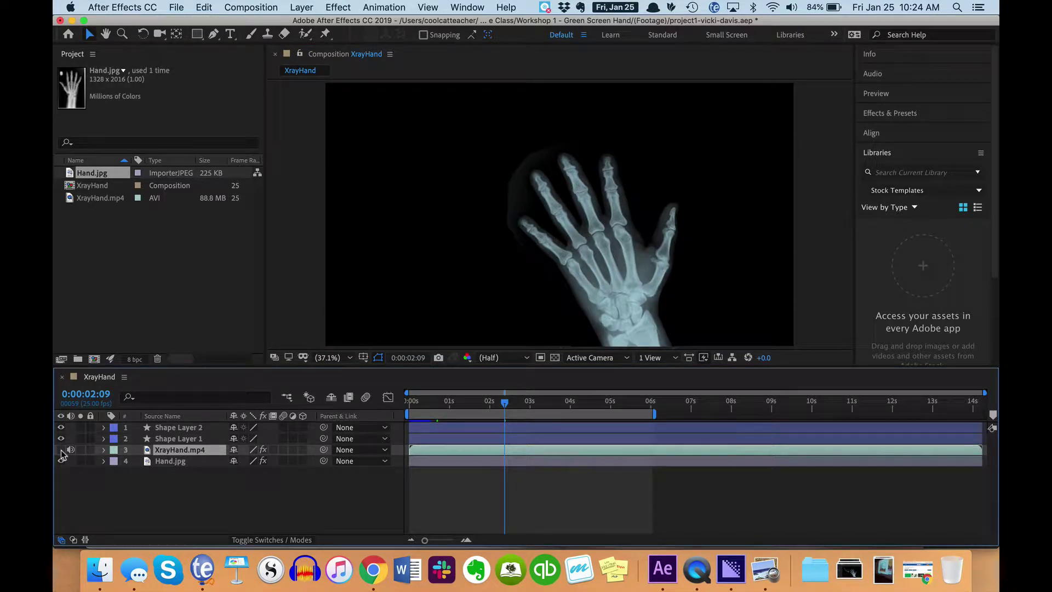
click(61, 438)
click(61, 427)
click(61, 450)
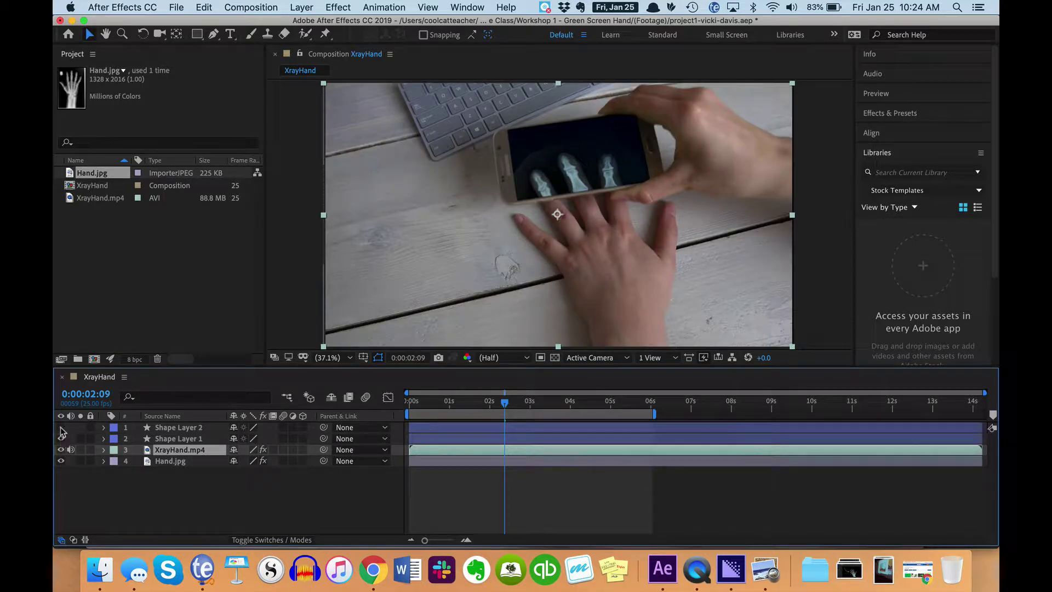
click(60, 427)
- Browse the Channel, Color Correction and Keying effect submenus, then move to the Composition menu
click(339, 8)
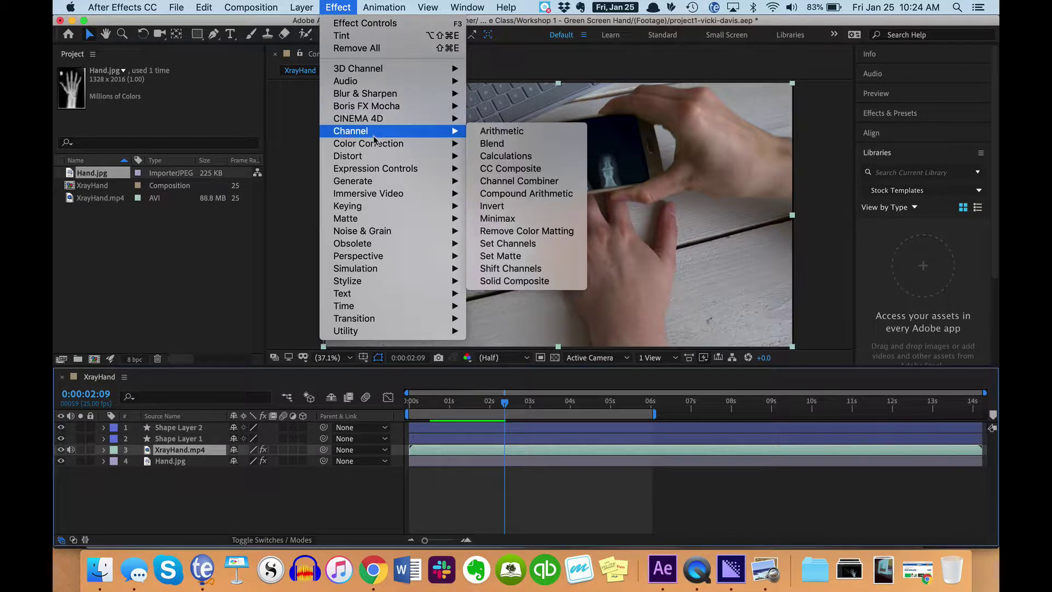
mouse_move(375, 142)
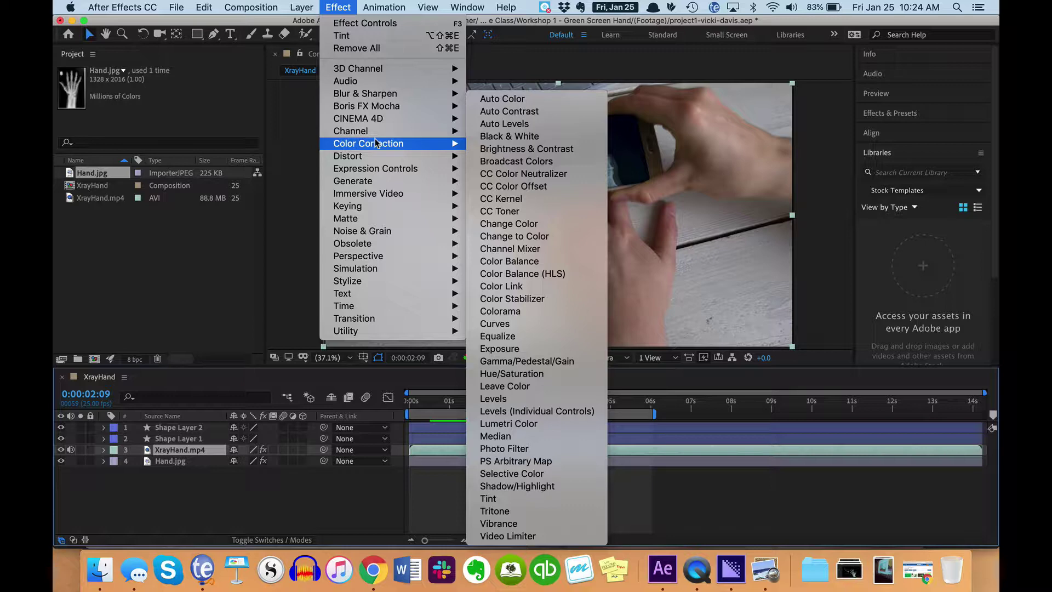
mouse_move(385, 206)
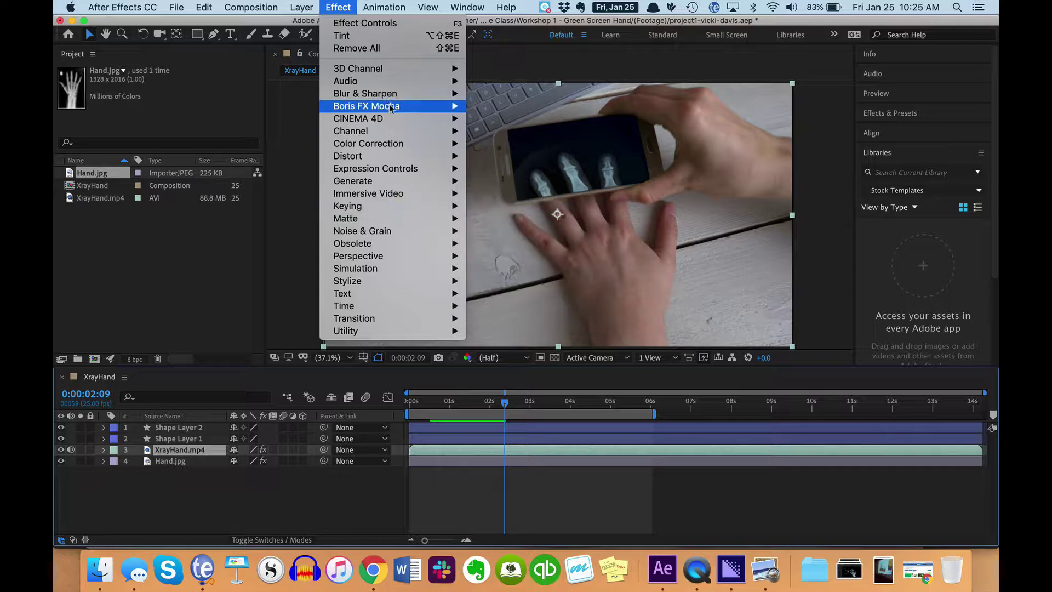
mouse_move(267, 16)
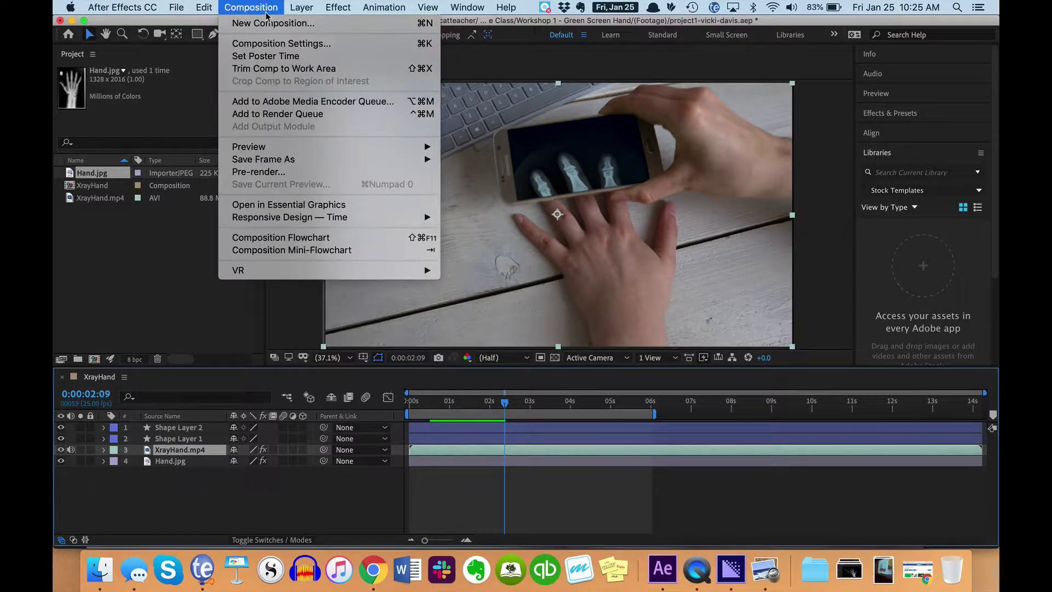
click(274, 44)
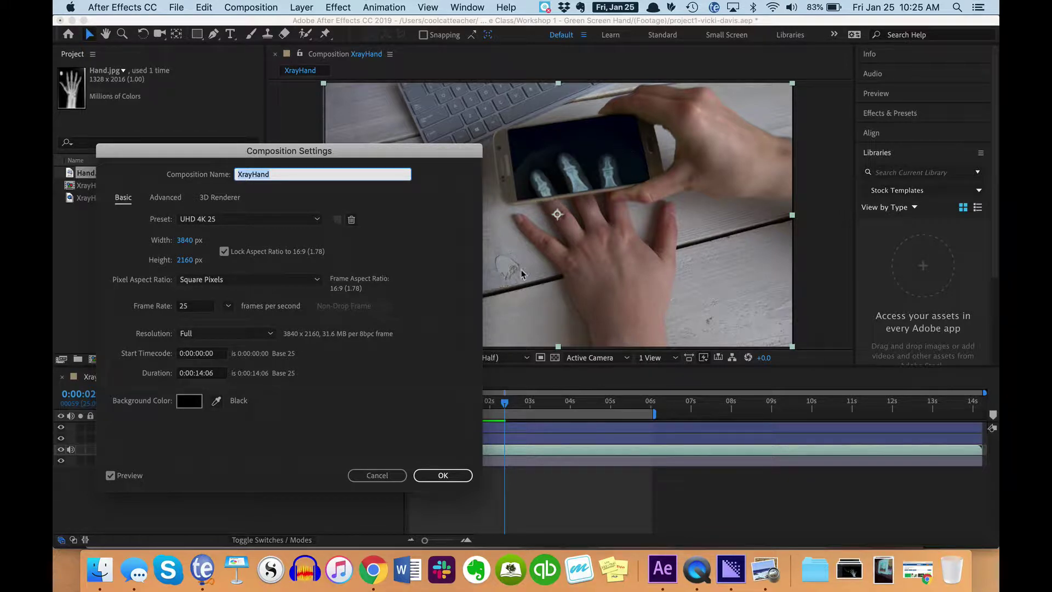
click(395, 475)
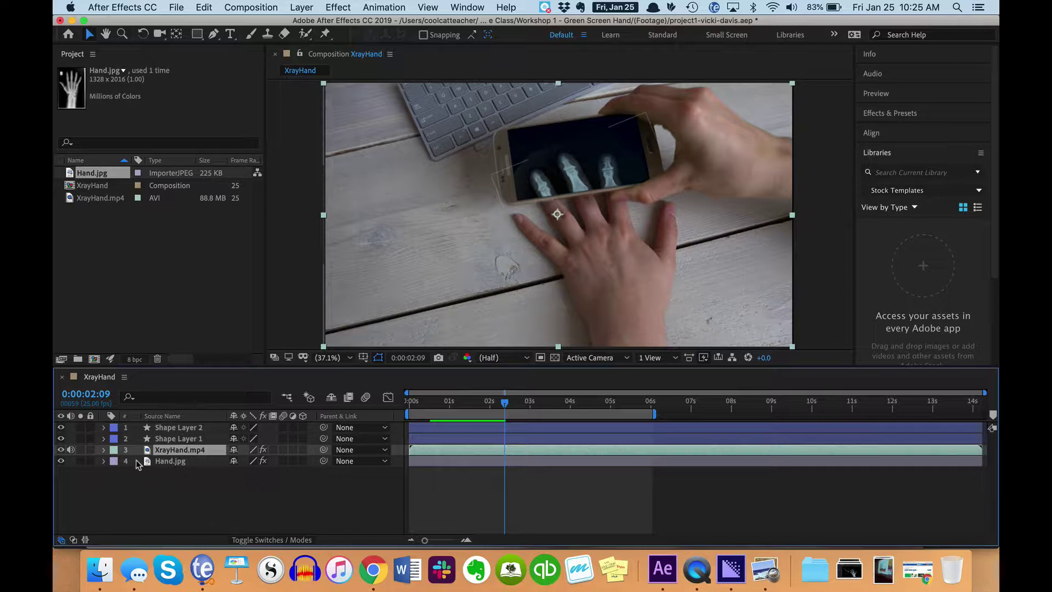
key(t)
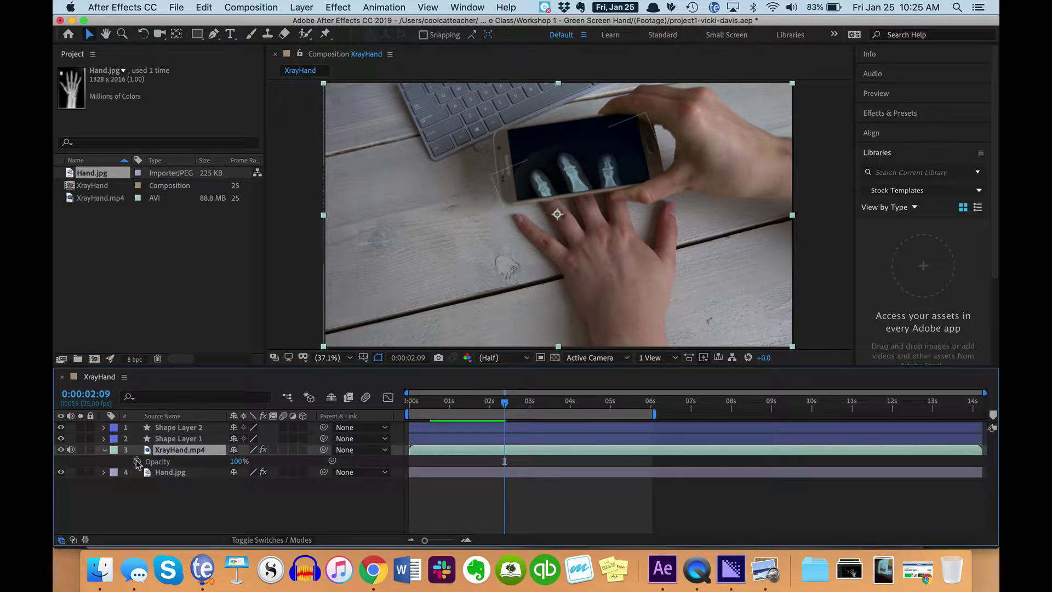
key(s)
click(104, 450)
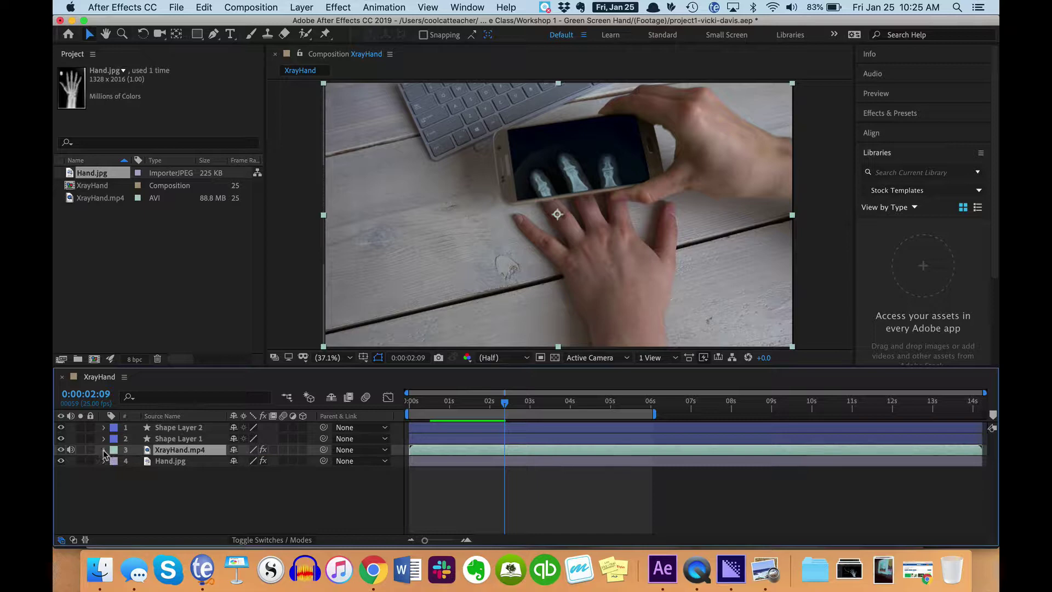
click(104, 450)
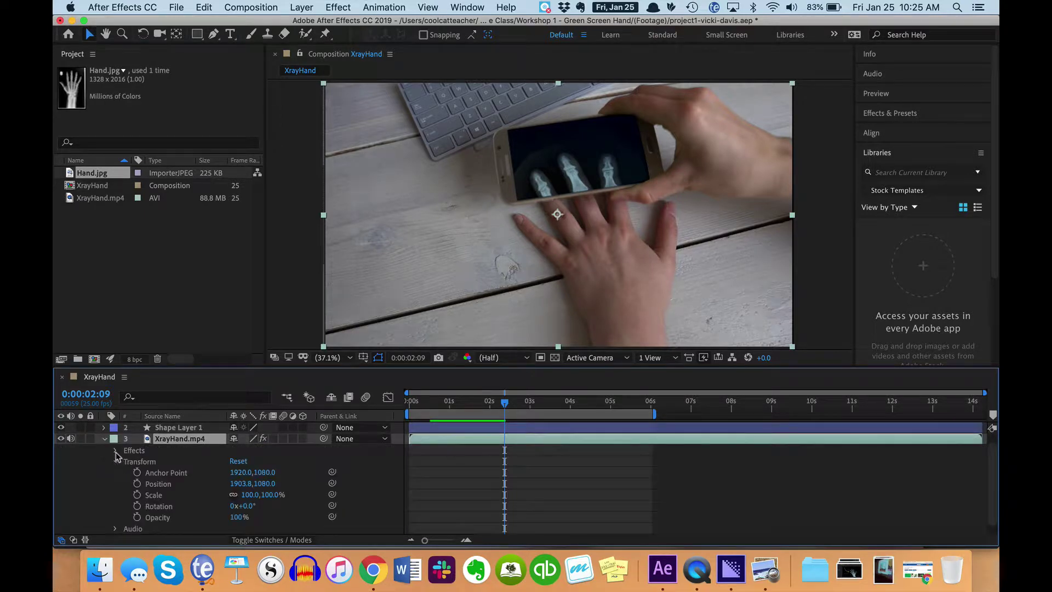
click(115, 450)
click(115, 450)
click(115, 462)
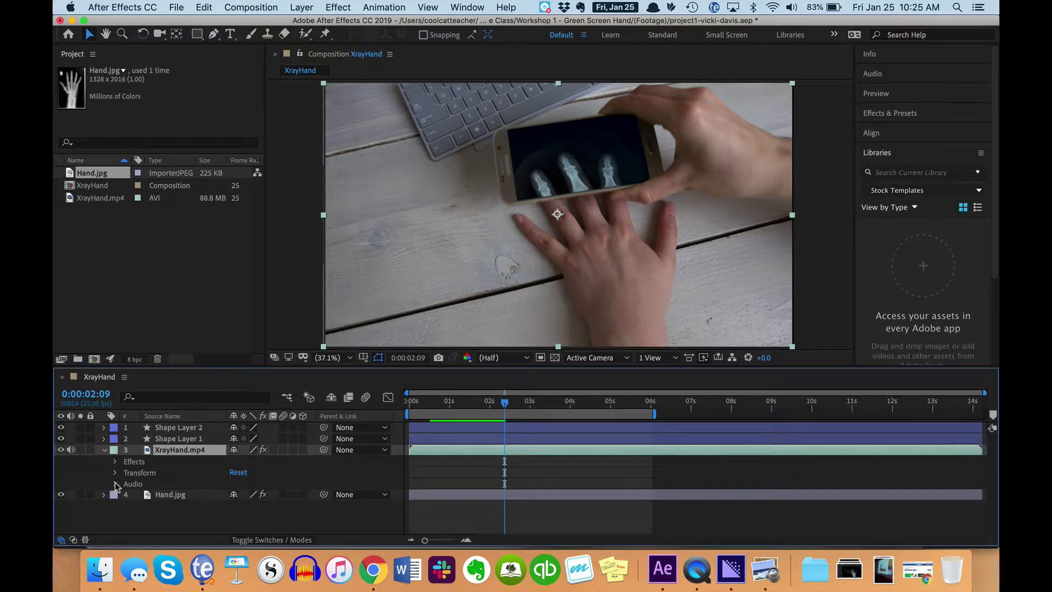
click(116, 484)
click(117, 484)
click(104, 451)
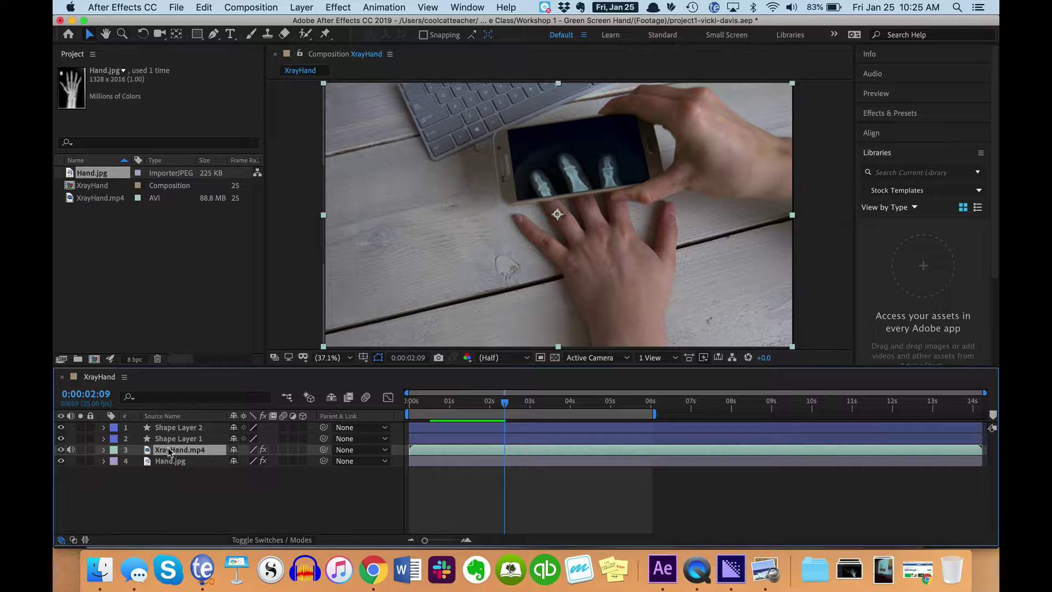
- Select Hand.jpg's Puppet effect to display its pins over the hand, then scroll up to layers 1–4
click(105, 461)
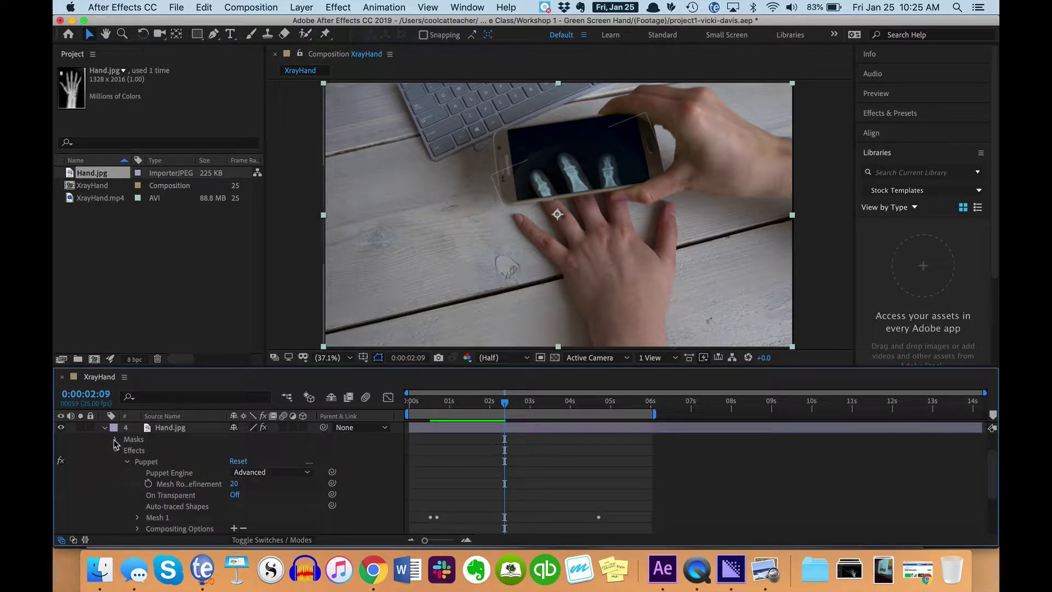
click(116, 440)
click(116, 439)
scroll(148, 492, down, 6)
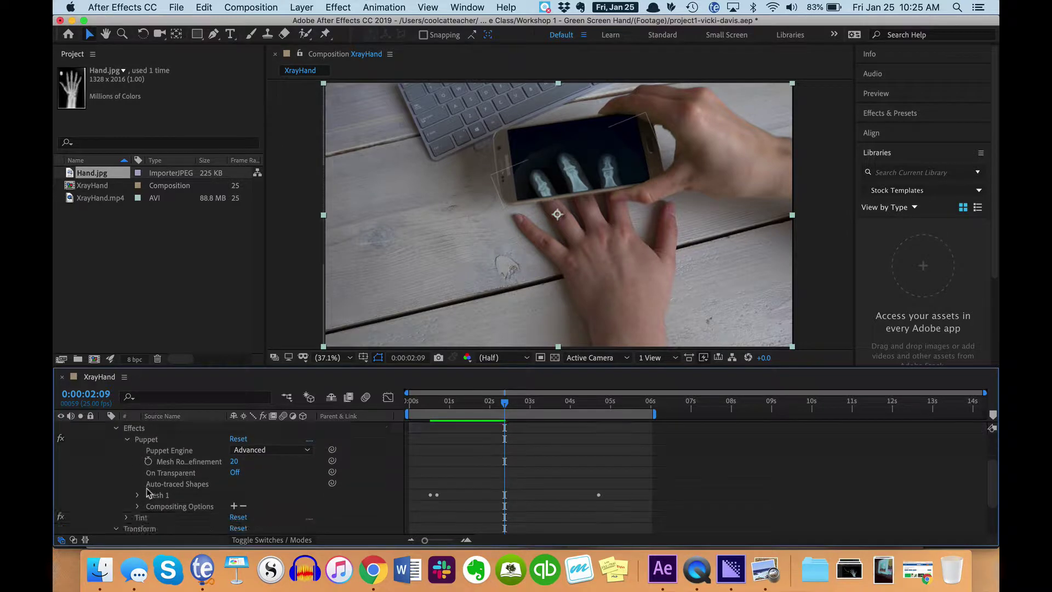
scroll(146, 489, down, 1)
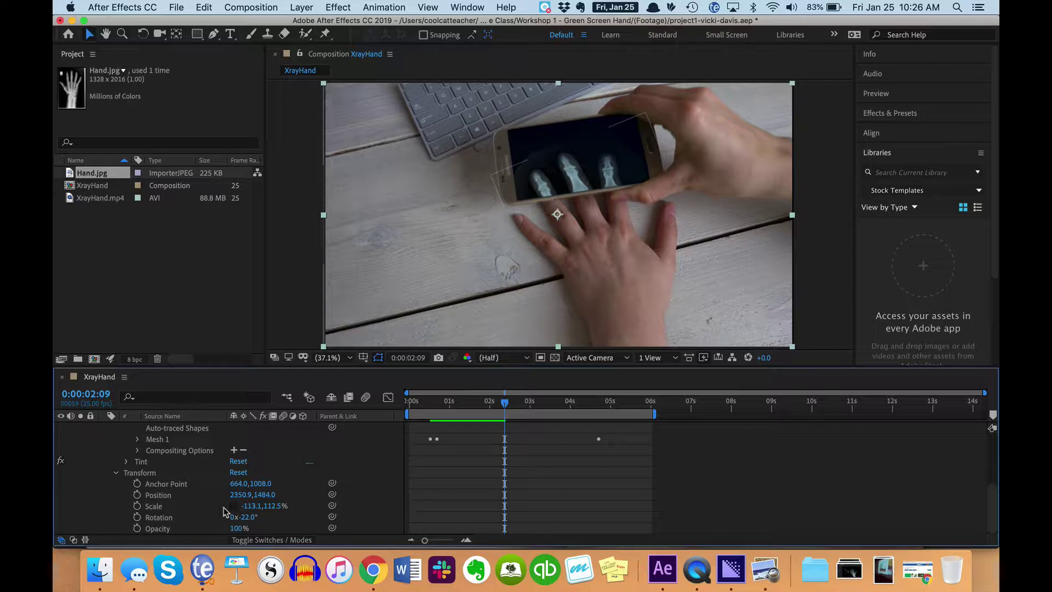
click(116, 473)
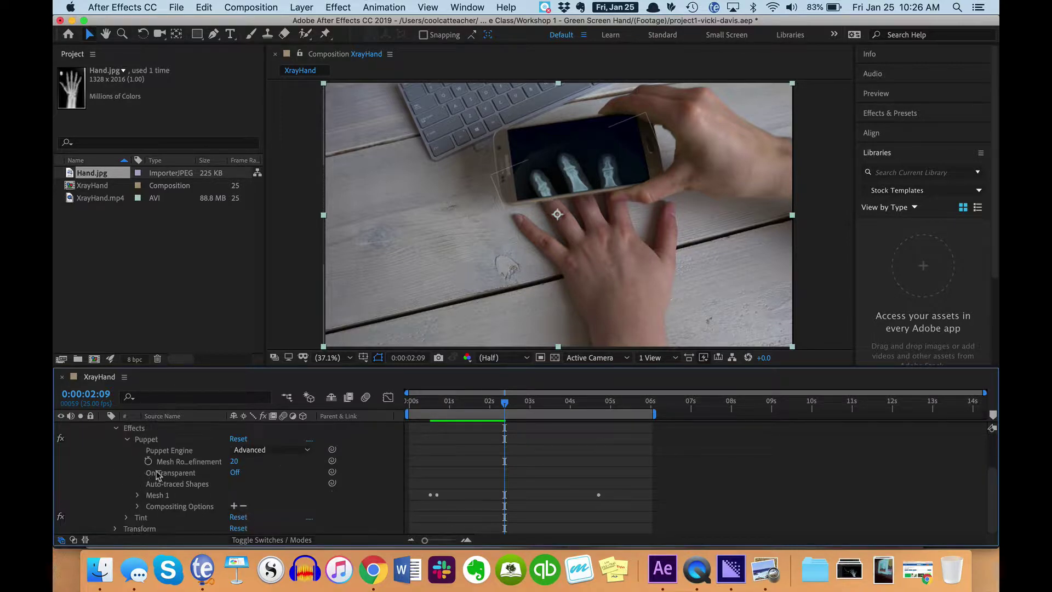
click(161, 440)
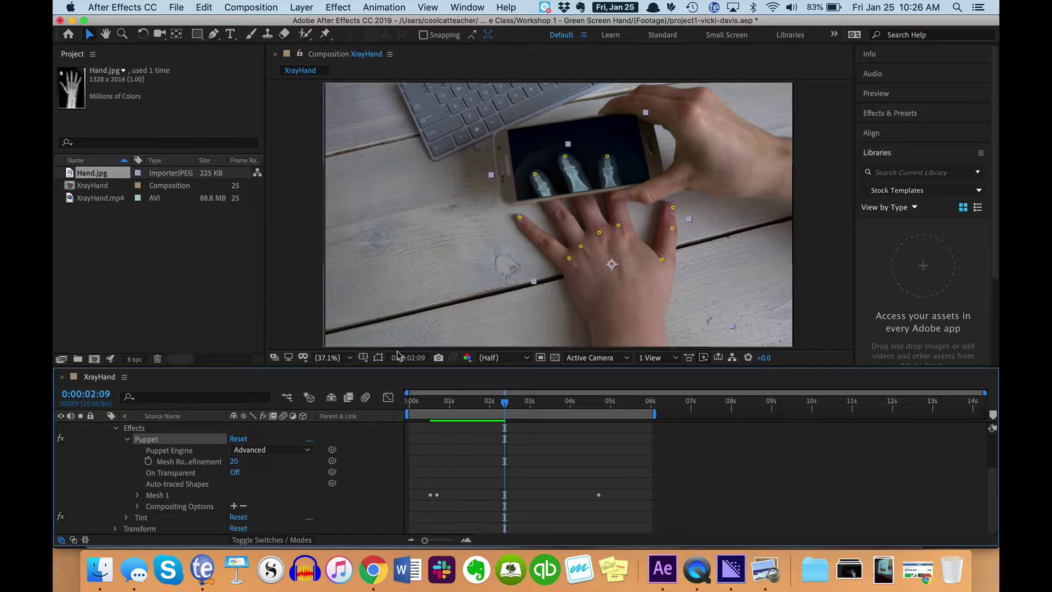
scroll(121, 437, up, 3)
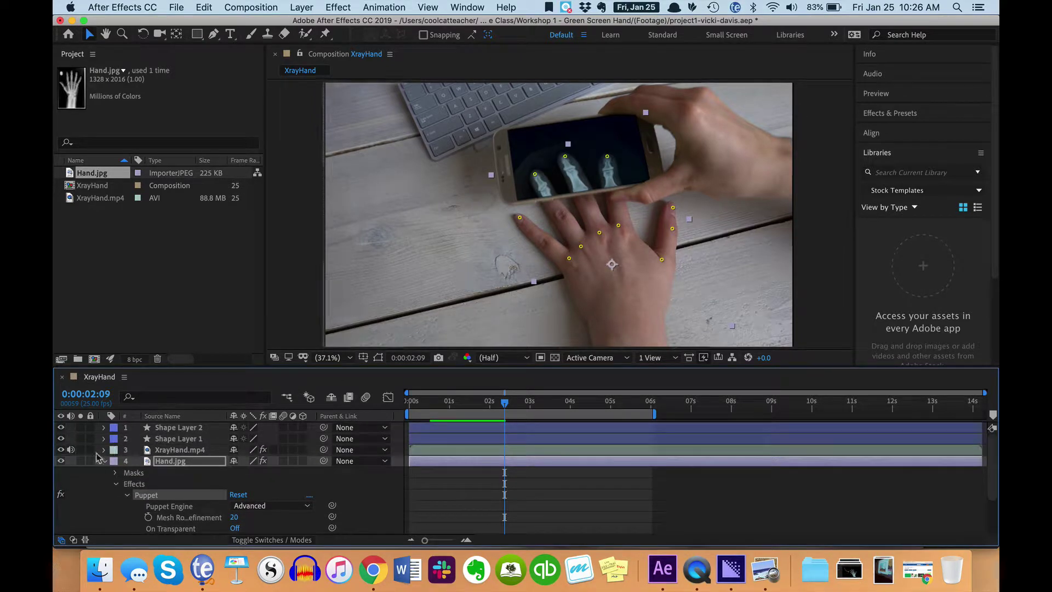
- Hide and re-show XrayHand.mp4 to view the x-ray hand alone, and check the video layer's effects
click(60, 449)
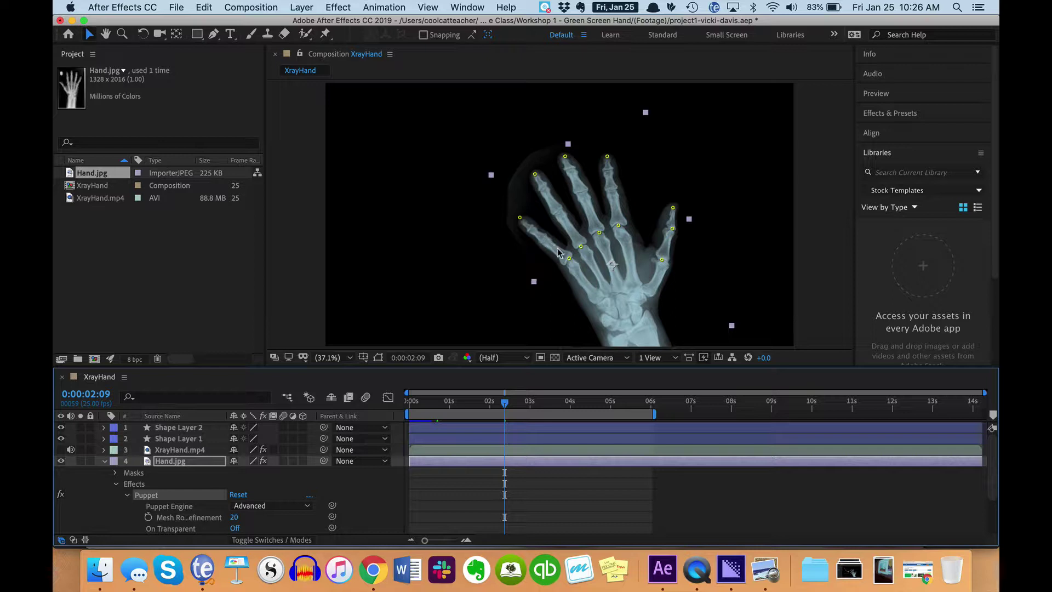
click(61, 450)
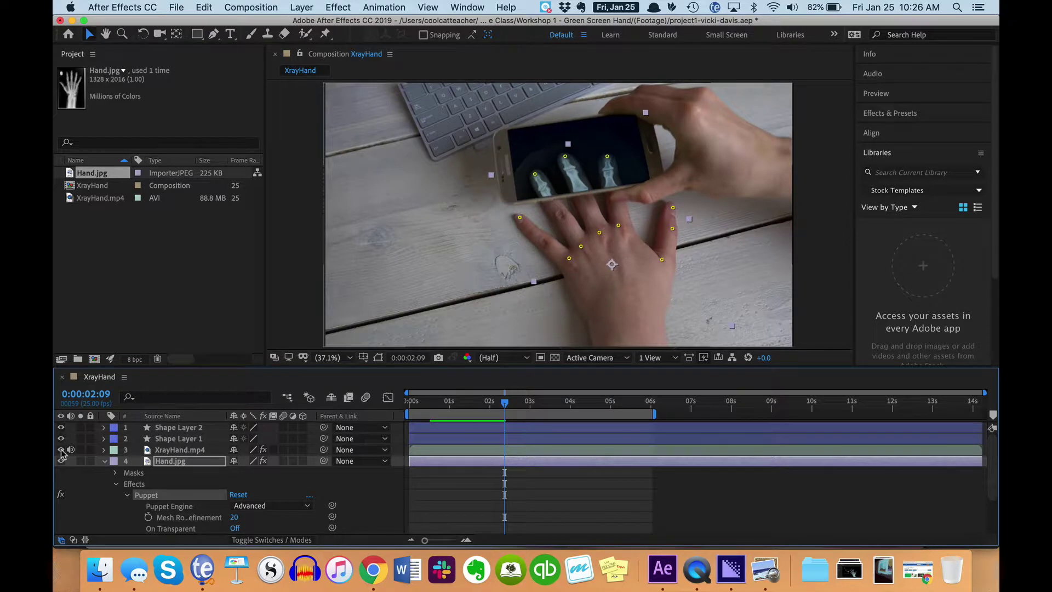
click(104, 449)
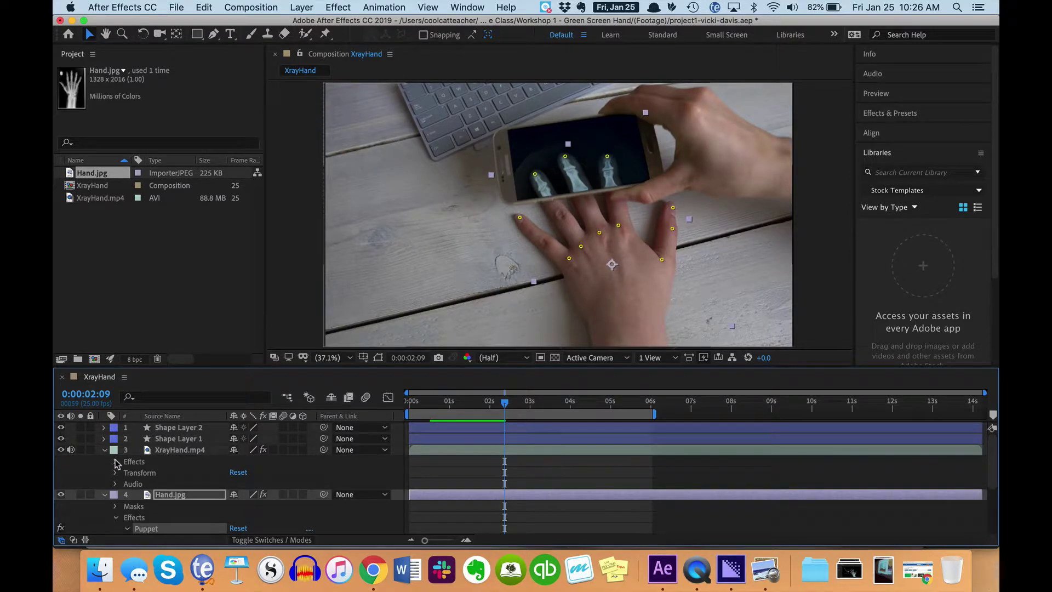
click(115, 462)
click(116, 462)
- Lower XrayHand.mp4's Opacity to 56% so the x-ray hand shows through
key(t)
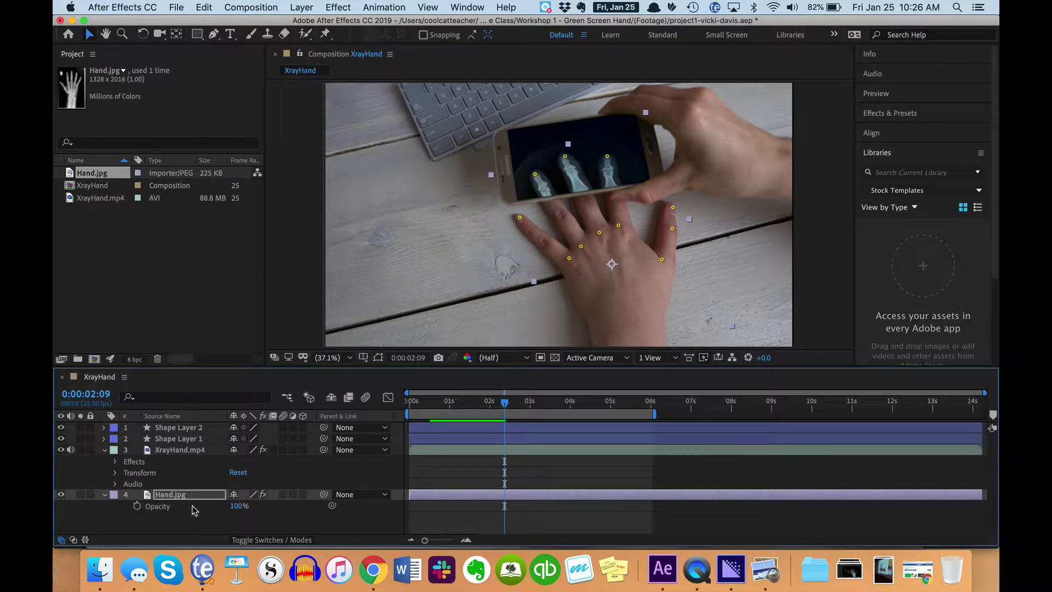
click(160, 451)
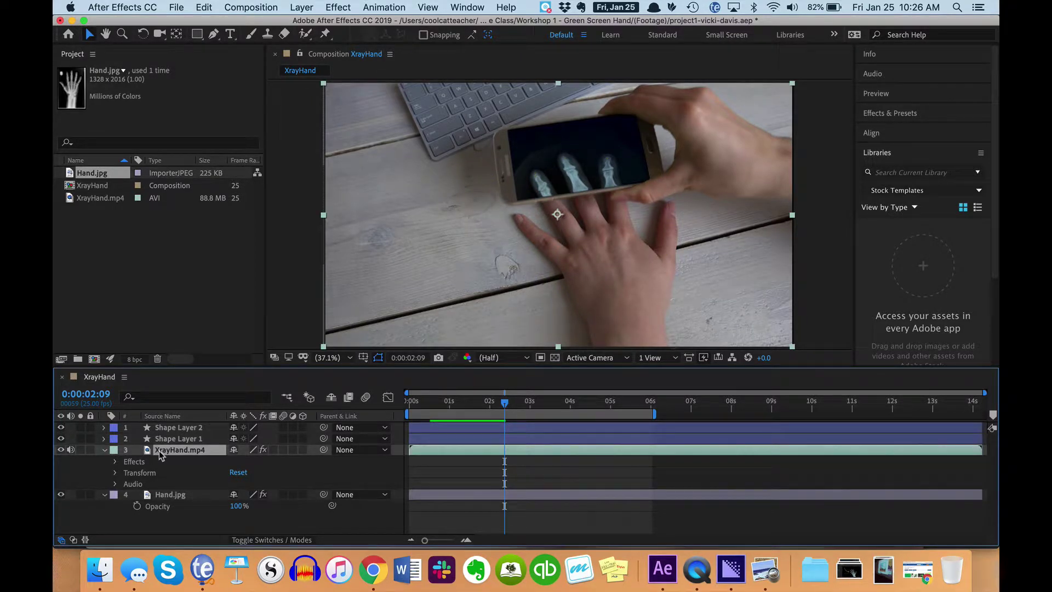
key(t)
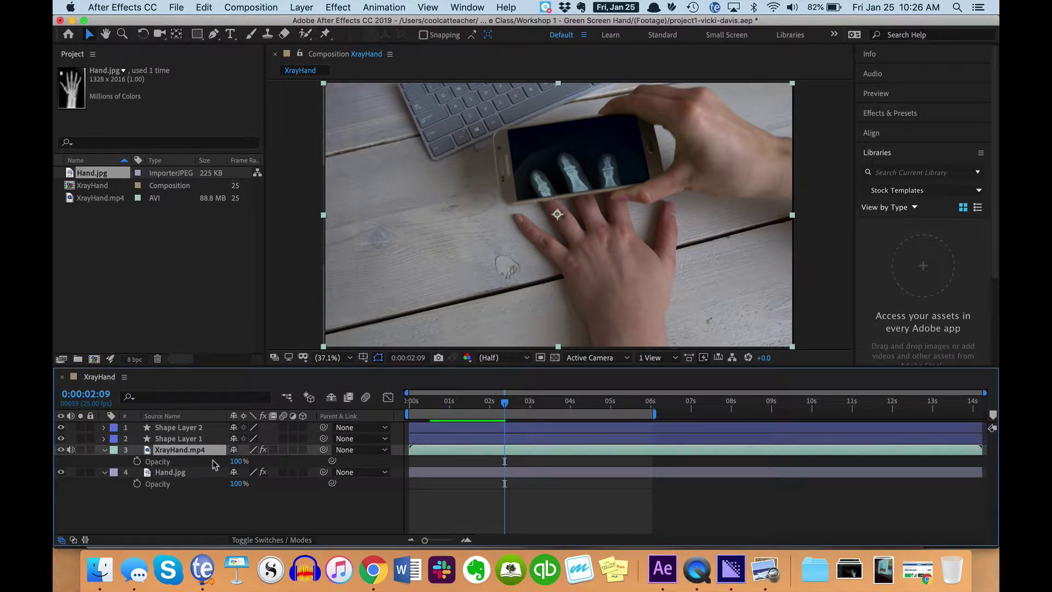
drag(240, 461, 216, 463)
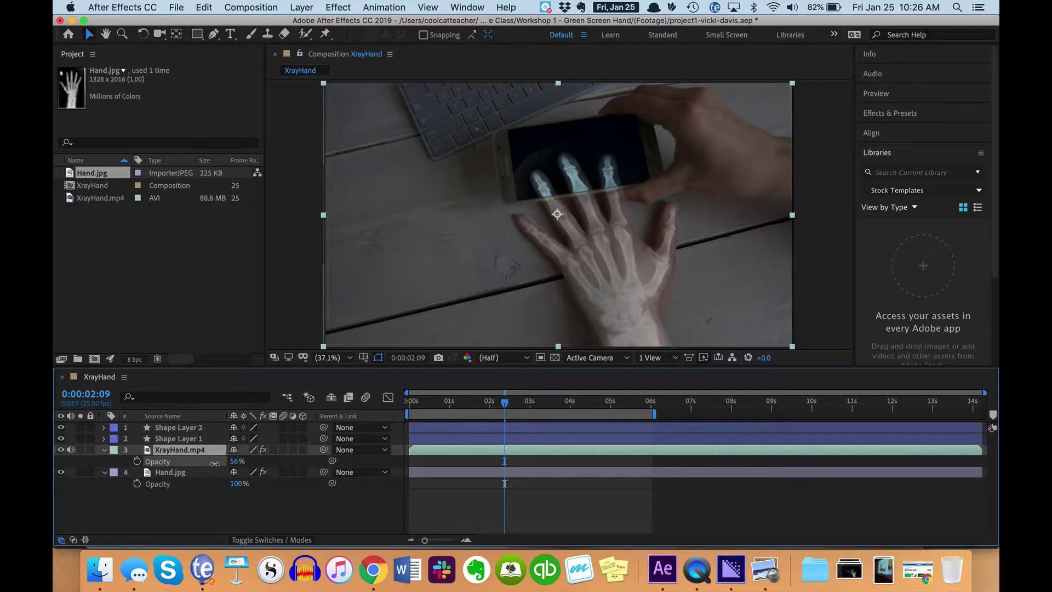
drag(214, 463, 214, 463)
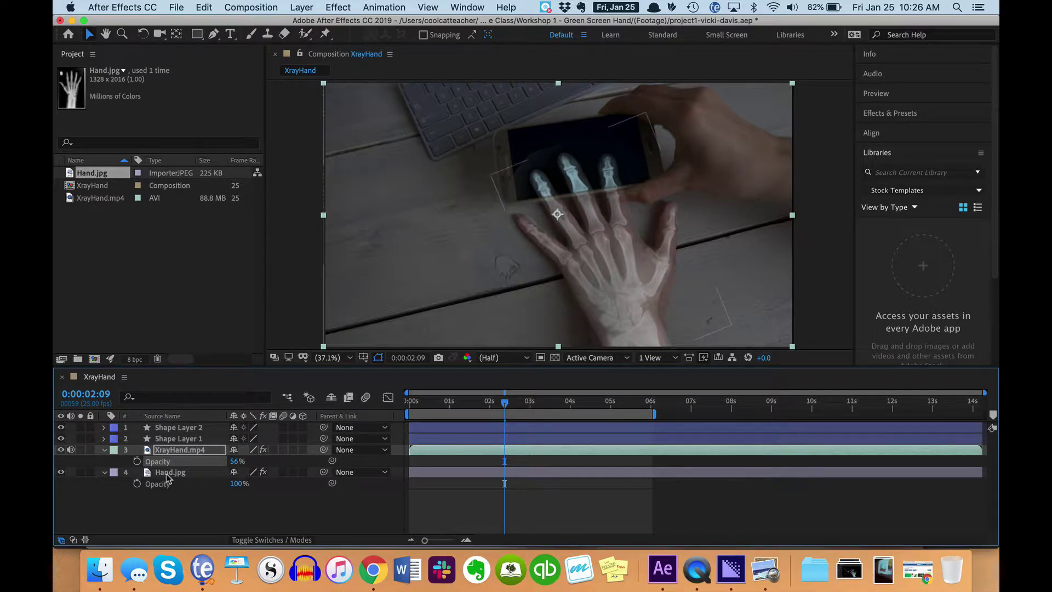
click(167, 474)
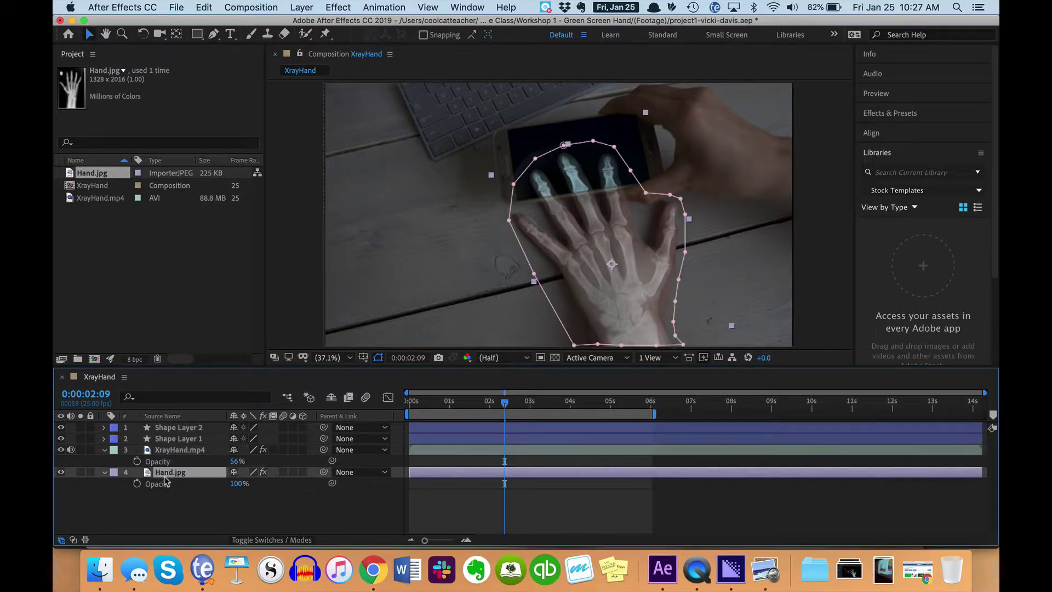
- Reveal Hand.jpg's Puppet and Tint effects and select the Puppet effect
click(104, 473)
click(105, 472)
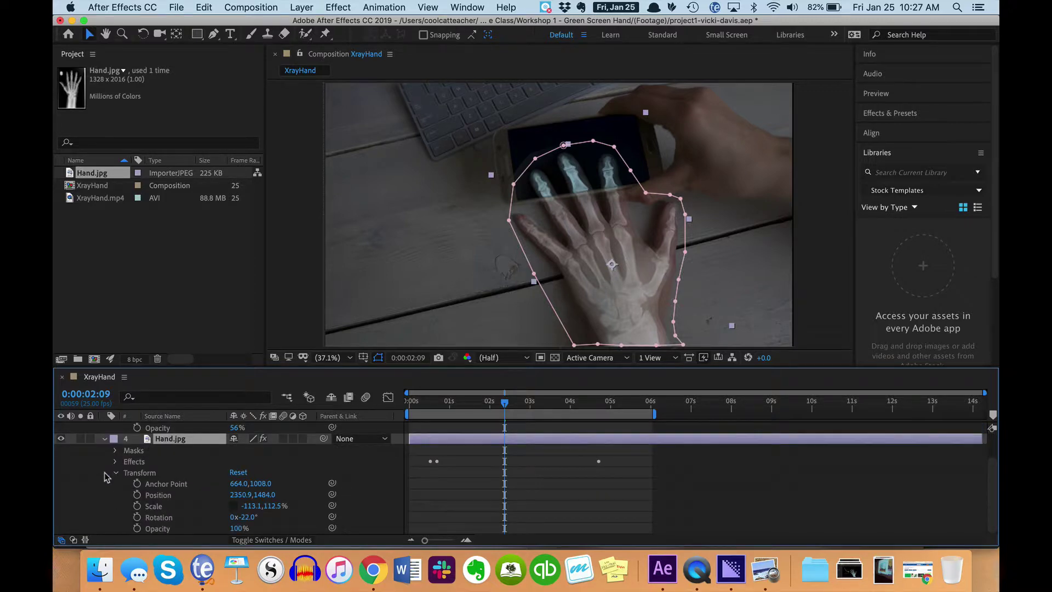
scroll(155, 481, up, 2)
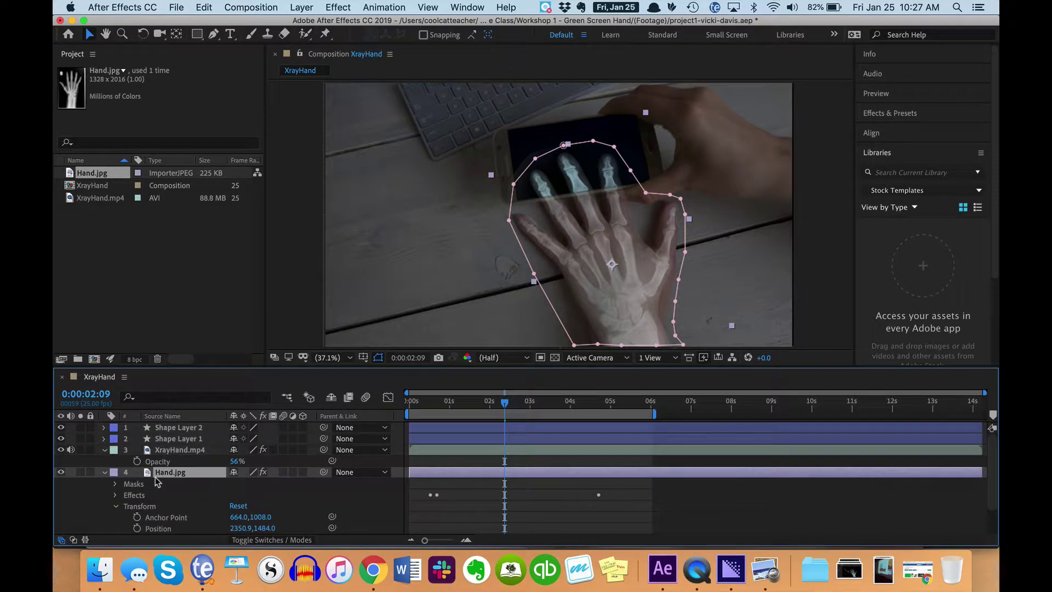
scroll(153, 481, down, 2)
click(117, 474)
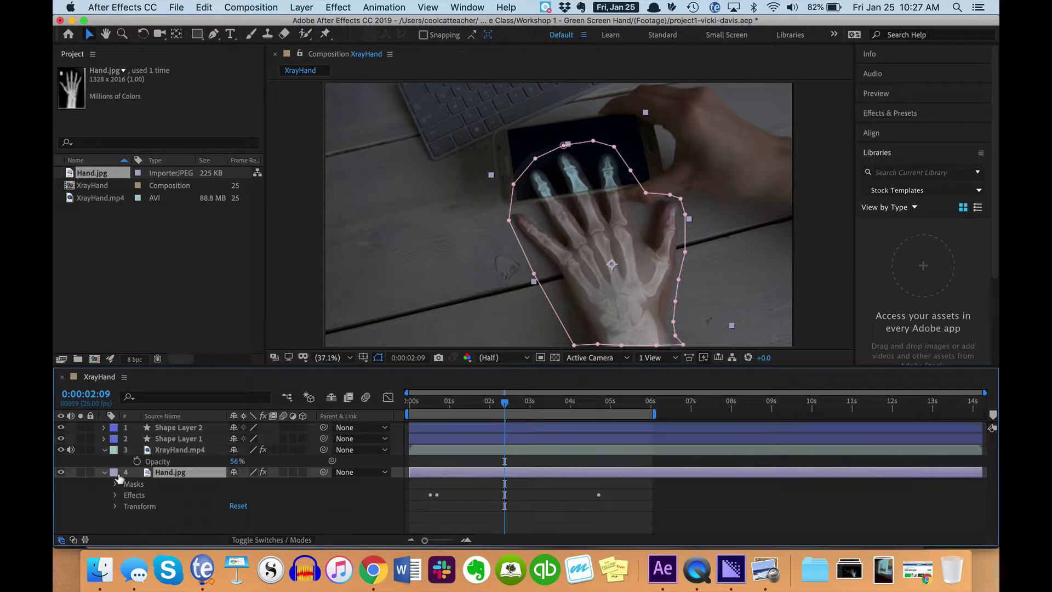
click(115, 495)
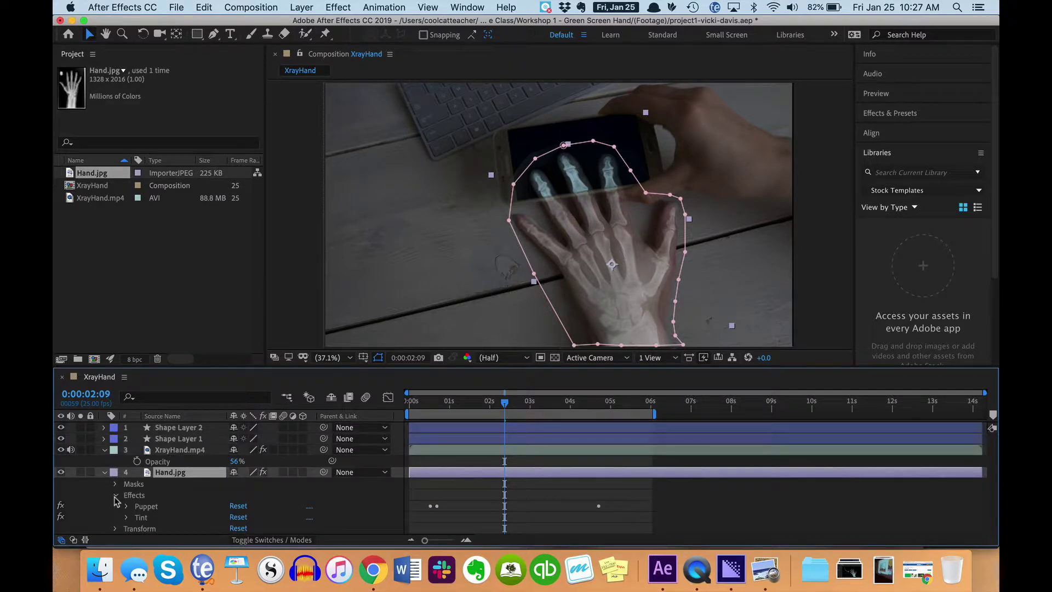
click(142, 507)
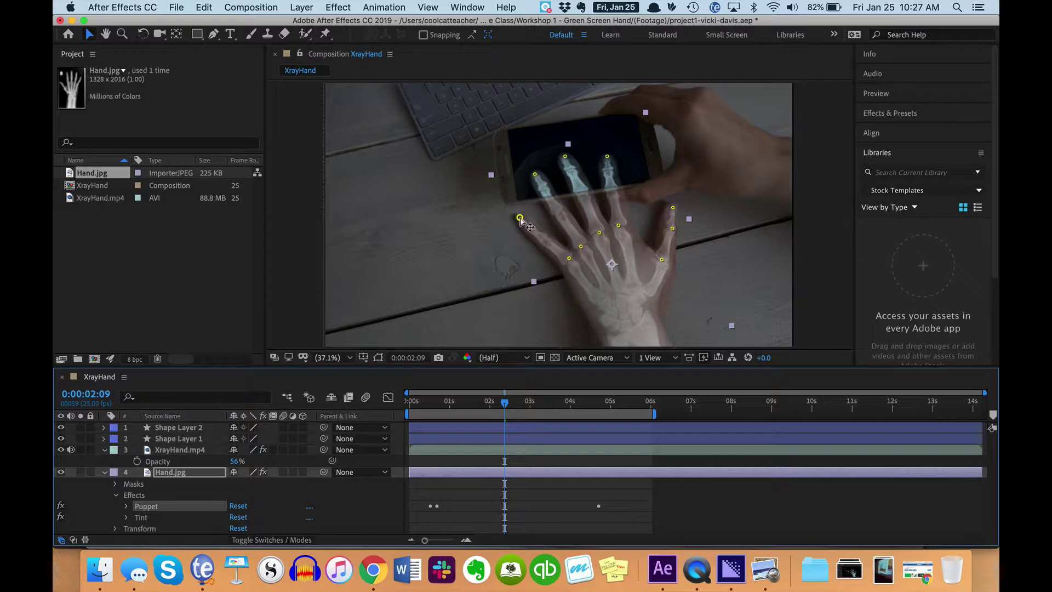
- Move the puppet pins on the leftmost and rightmost fingers to align with the filmed hand
drag(520, 217, 521, 220)
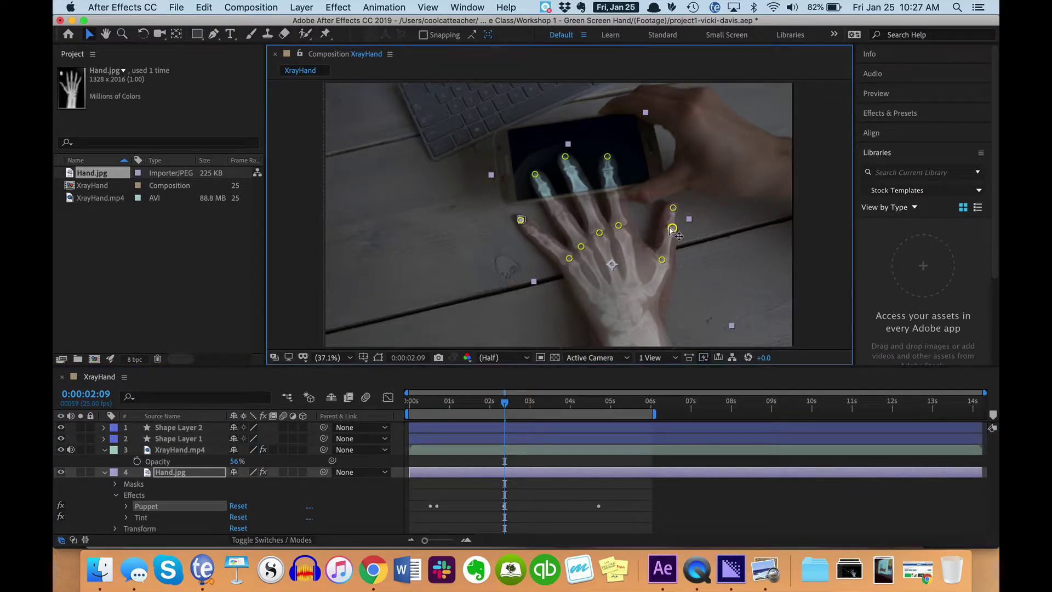
mouse_move(671, 228)
mouse_down()
mouse_move(649, 229)
mouse_move(671, 232)
mouse_move(669, 211)
mouse_up()
click(673, 208)
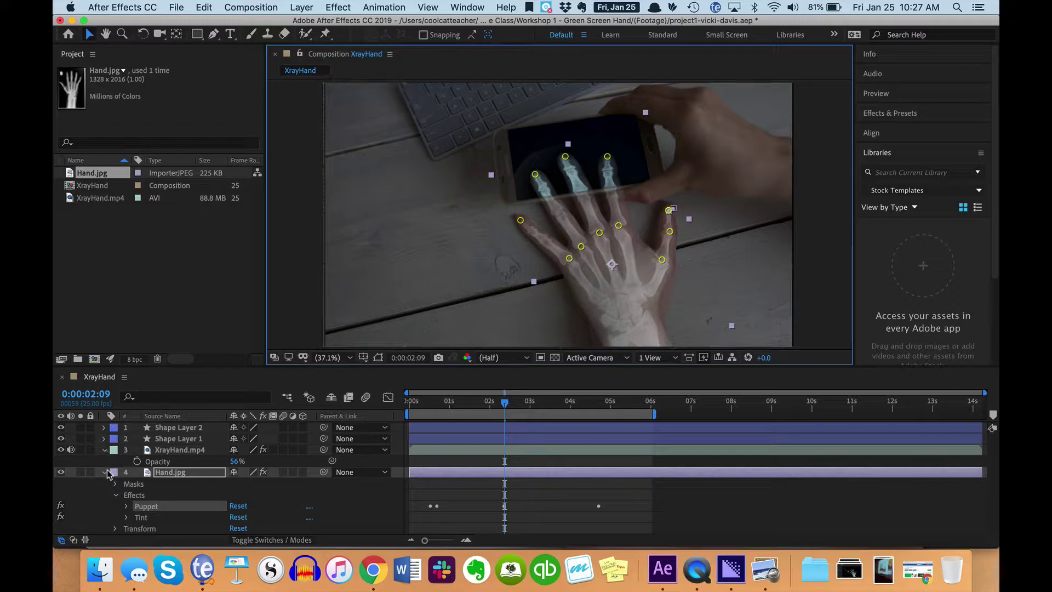
- Restore XrayHand.mp4's Opacity to 100% and collapse its properties
click(153, 461)
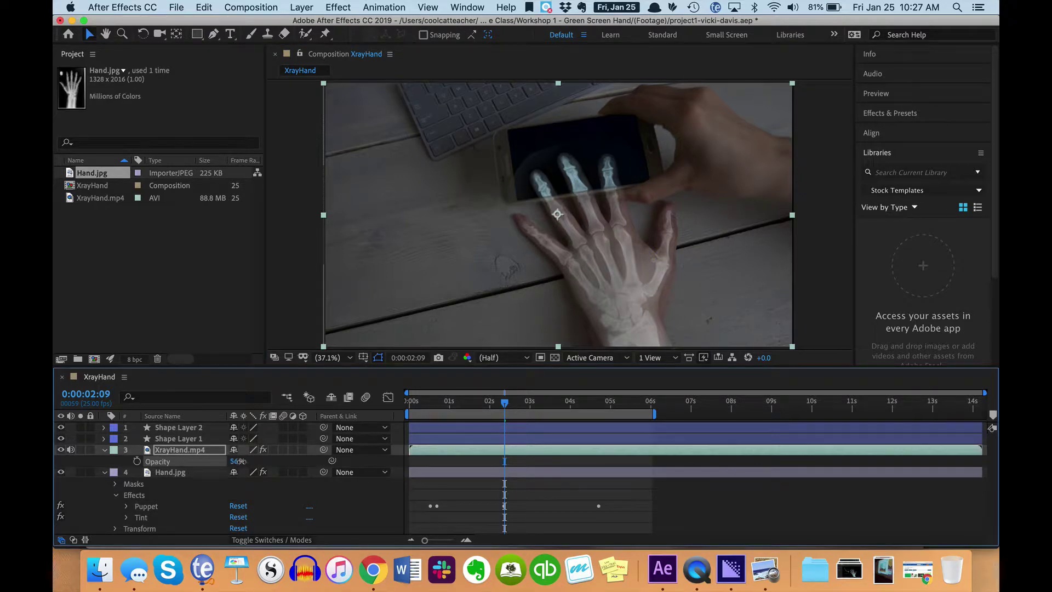
drag(238, 461, 272, 461)
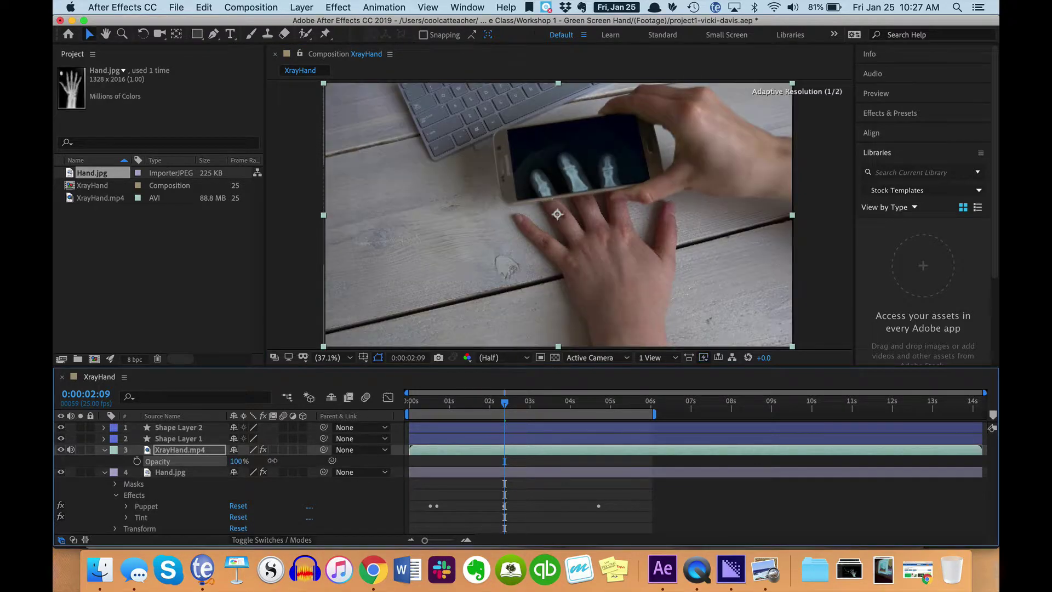
click(104, 449)
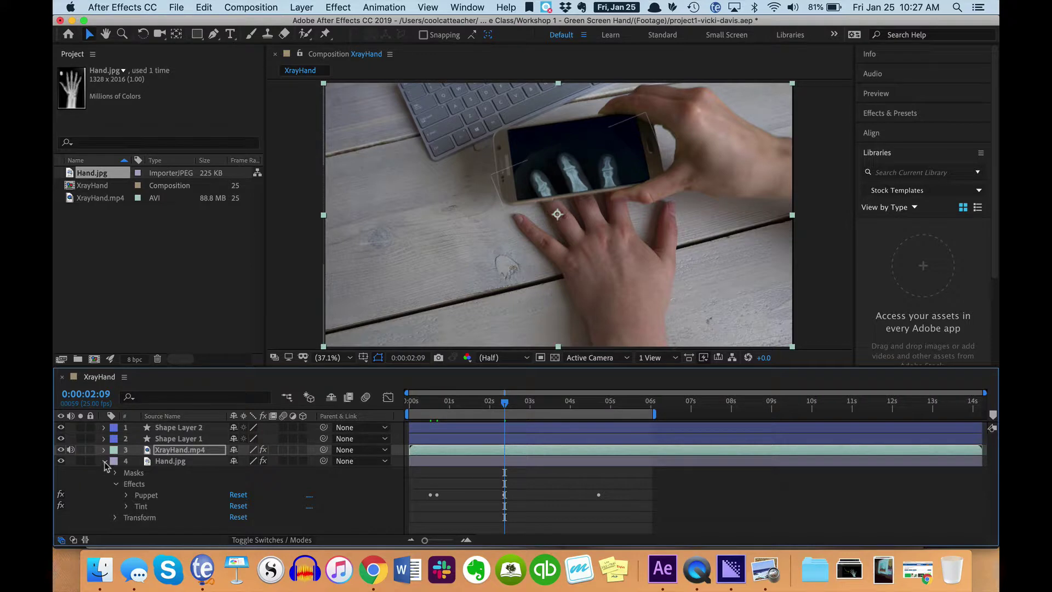
- Reopen Hand.jpg and select its mask to show the outline around the hand
click(105, 462)
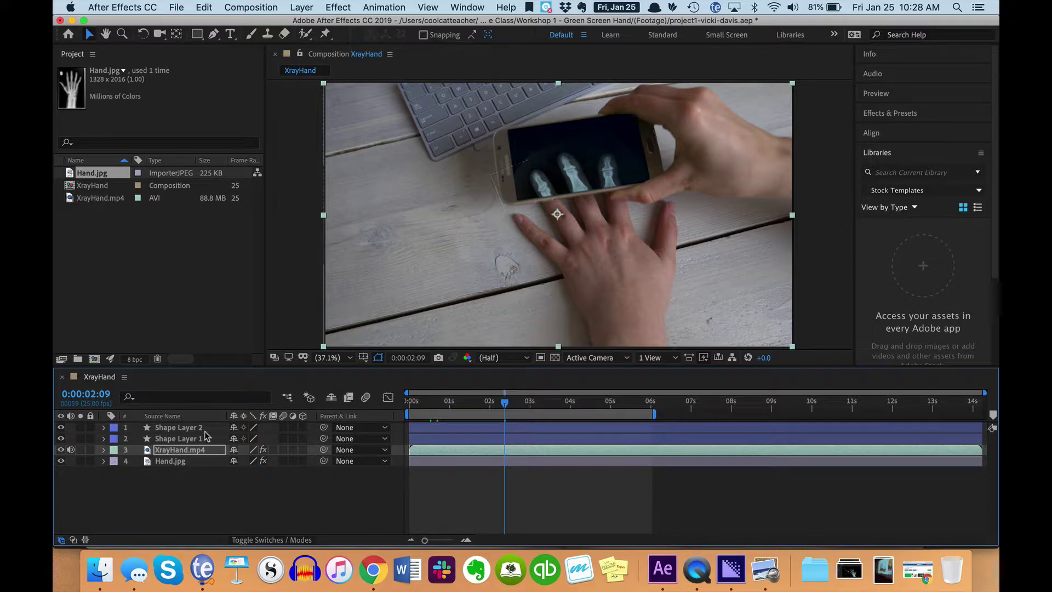
click(104, 461)
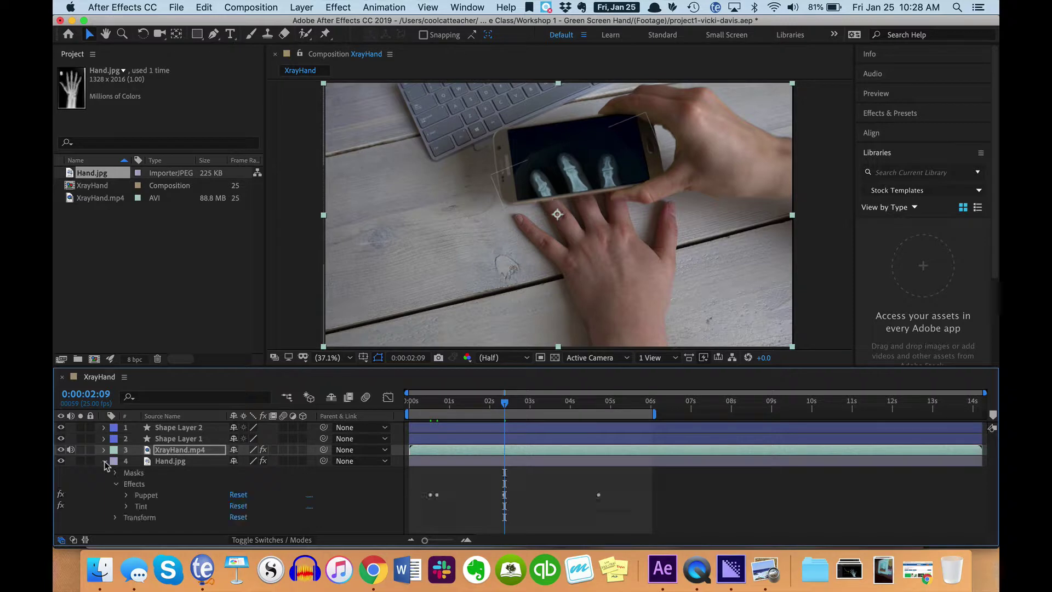
click(134, 473)
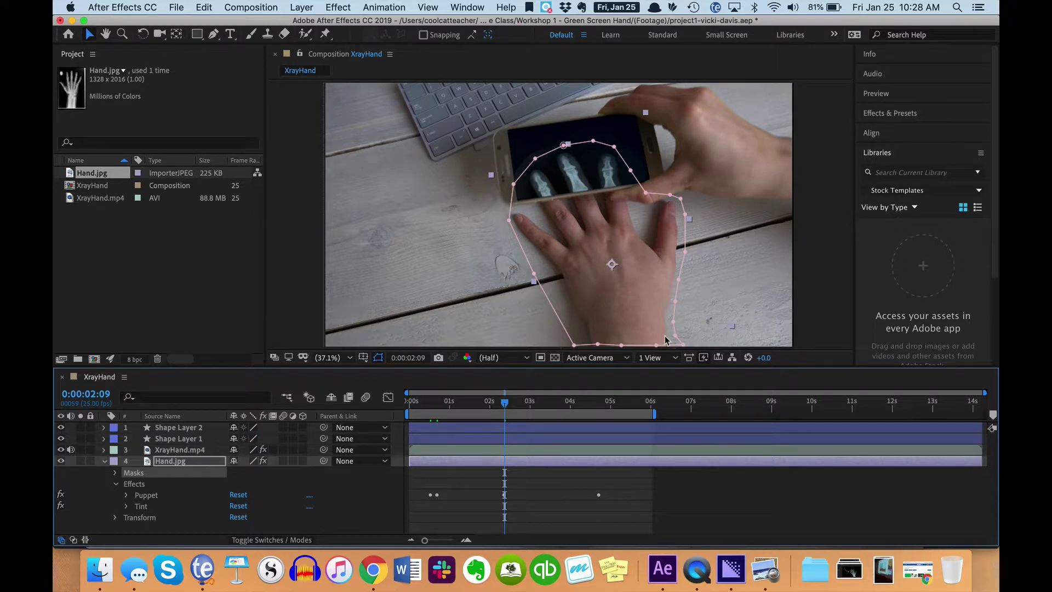
- Hide XrayHand.mp4 and select the mask path's bottom-edge point to inspect the mask
click(61, 449)
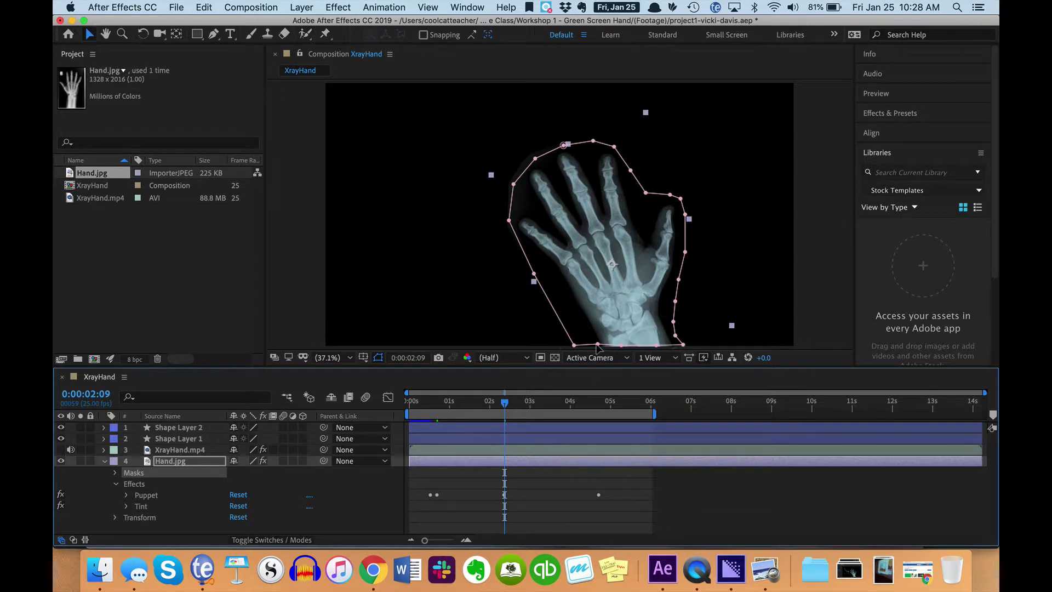
click(597, 345)
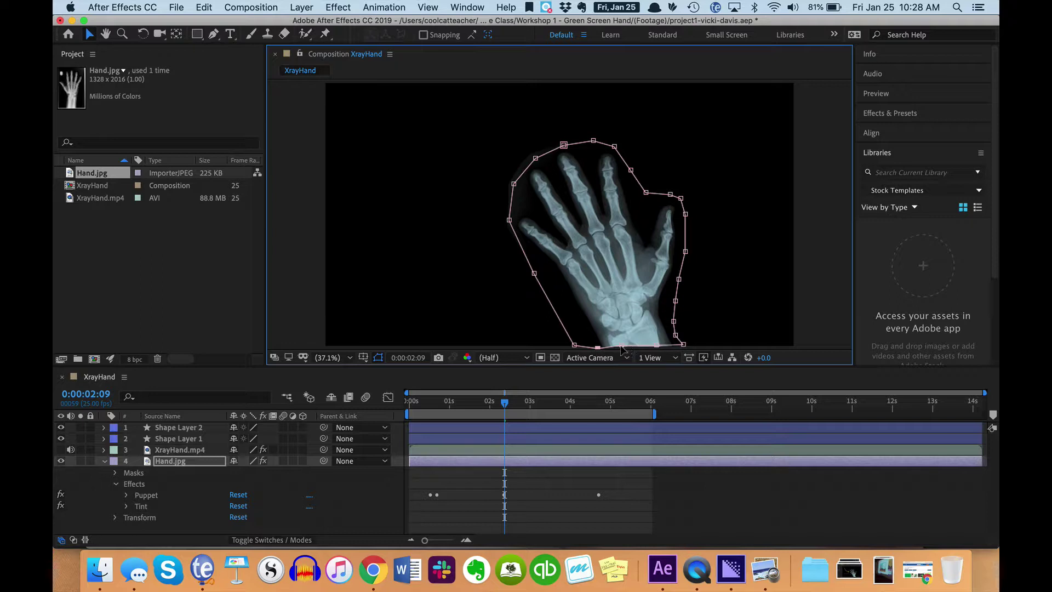
click(622, 347)
- Show XrayHand.mp4 again, collapse Hand.jpg and deselect it to clear the mask outline
click(62, 449)
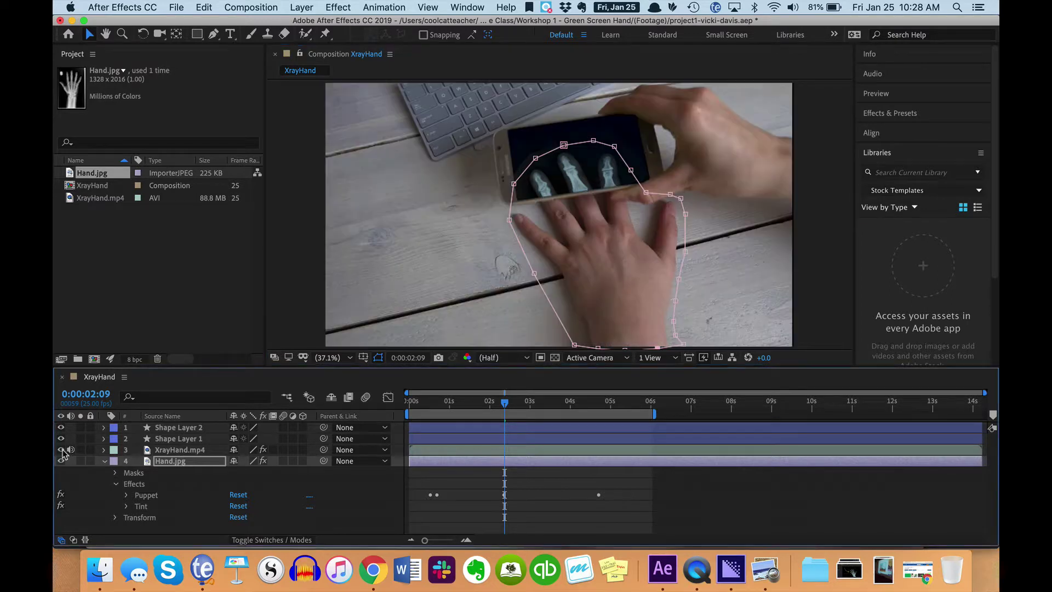
click(104, 461)
click(436, 481)
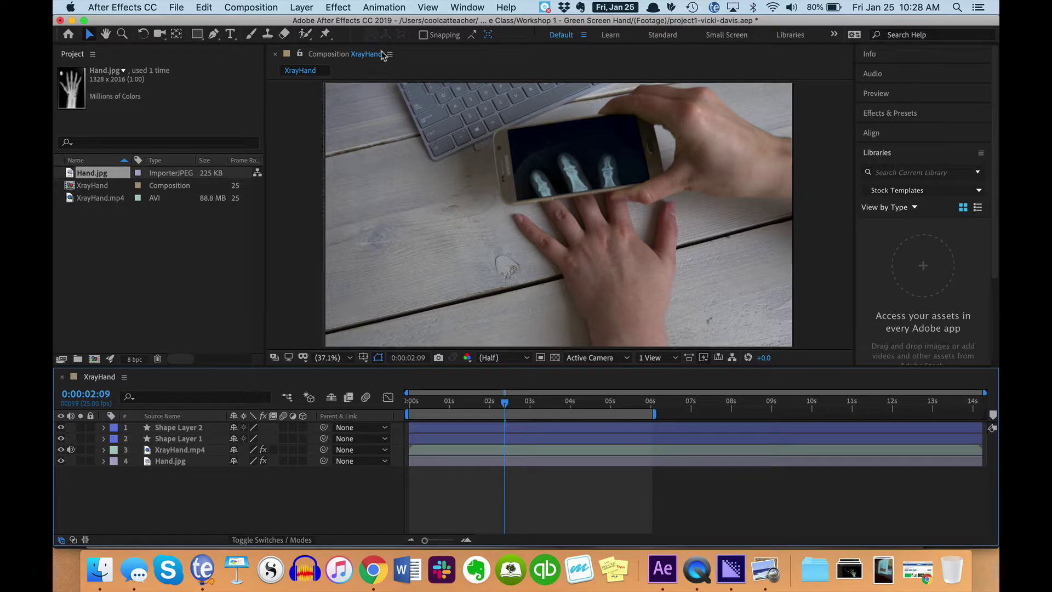
- Add the XrayHand composition to the Adobe Media Encoder queue
click(257, 9)
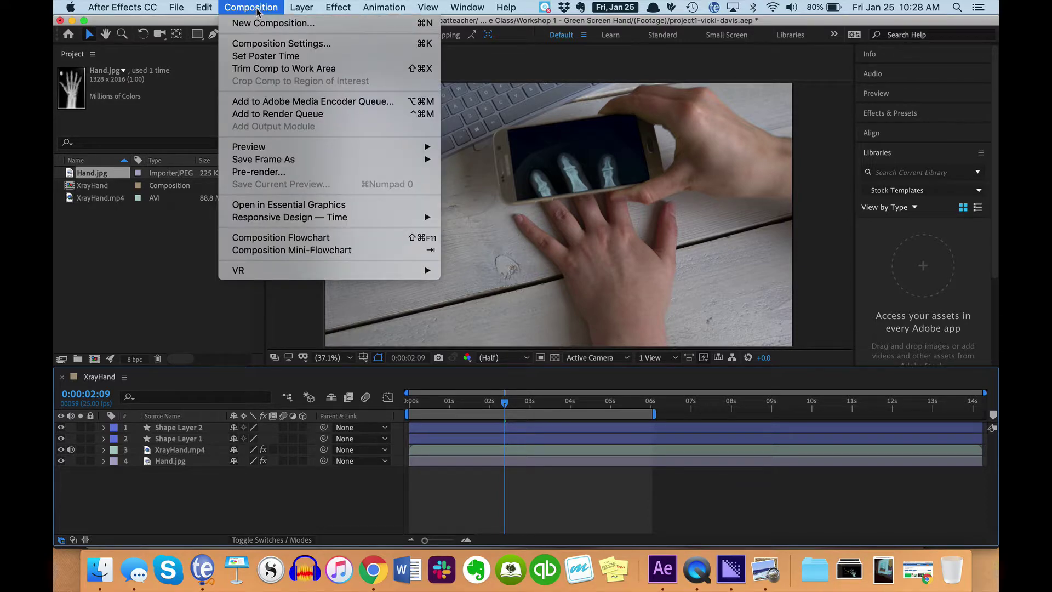
click(295, 103)
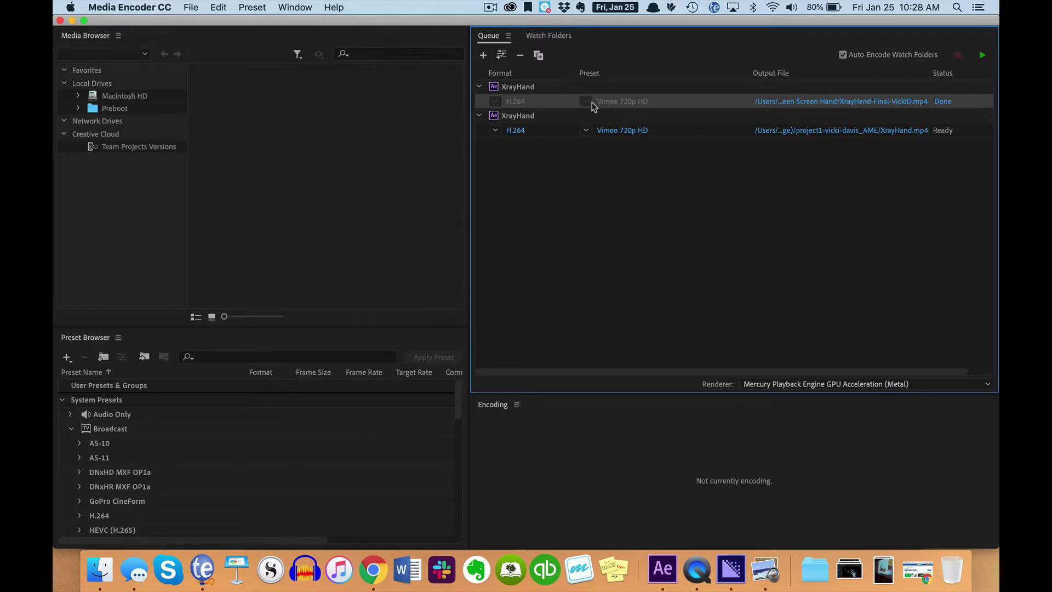
- Switch the queue item to the YouTube 720p HD preset and save output as XrayHand-youtube.mp4
click(587, 131)
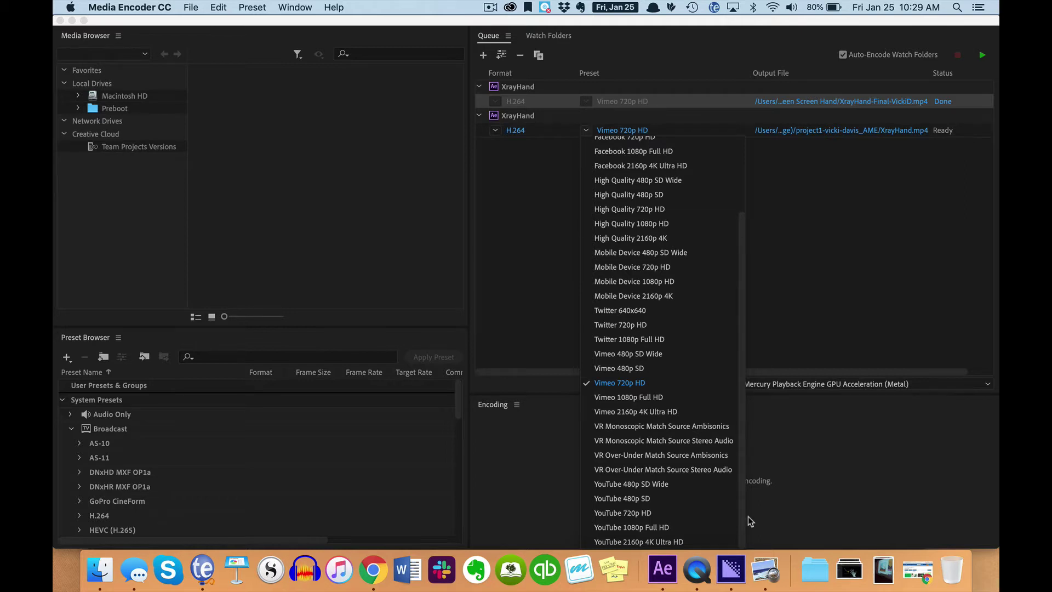
click(684, 519)
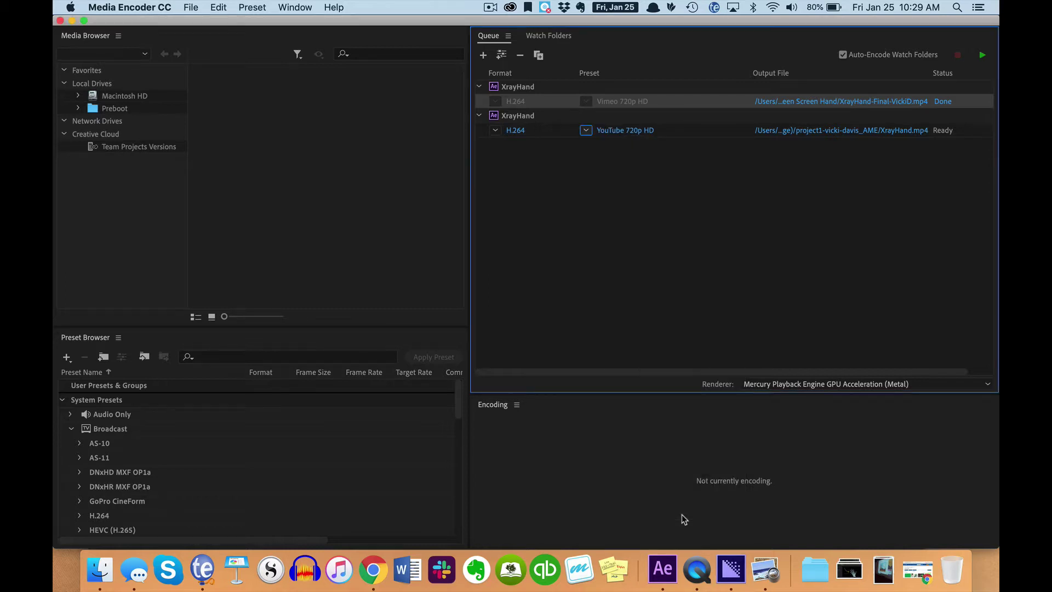
click(835, 134)
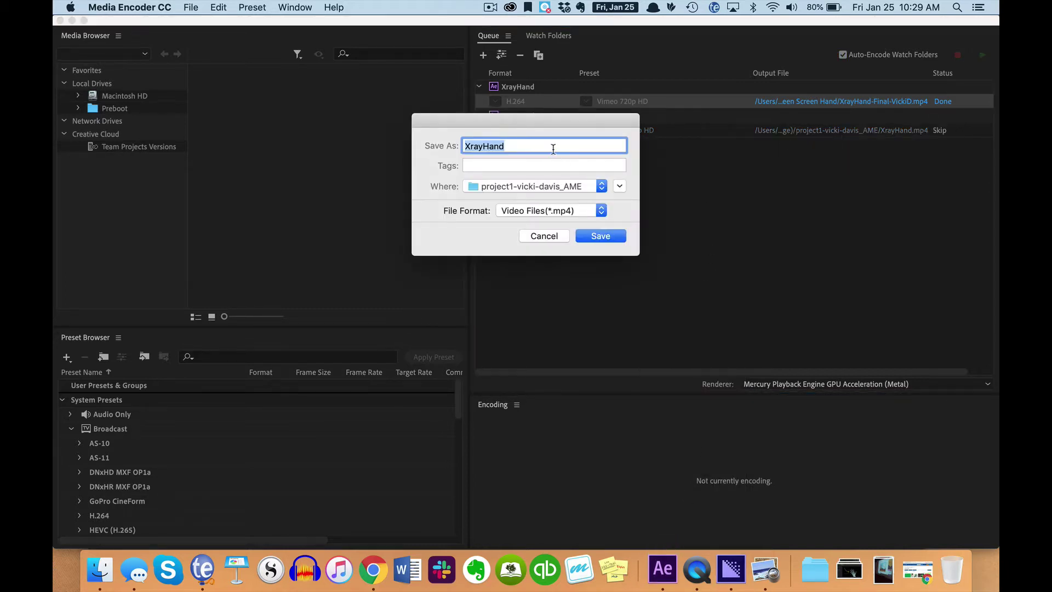
click(553, 147)
text(-youtube)
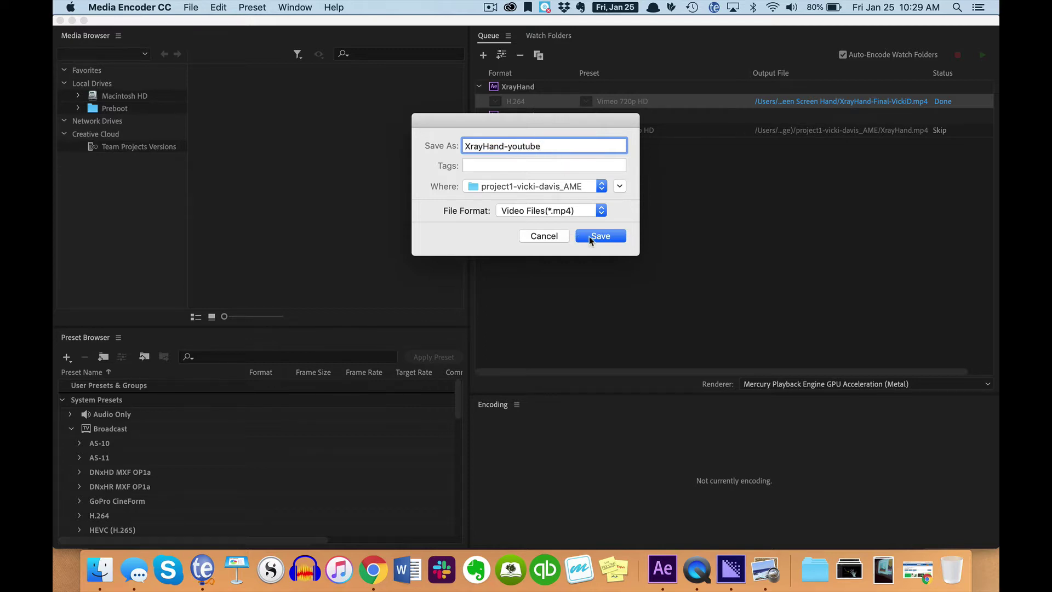
click(589, 237)
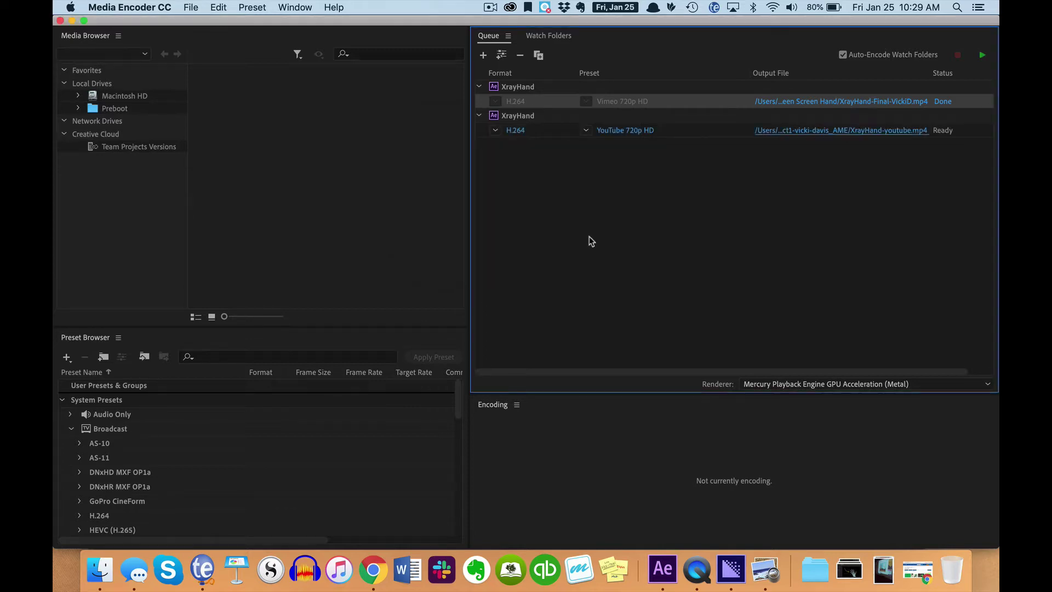
- Select the YouTube 720p HD item and encode the queue to XrayHand-youtube.mp4
click(735, 131)
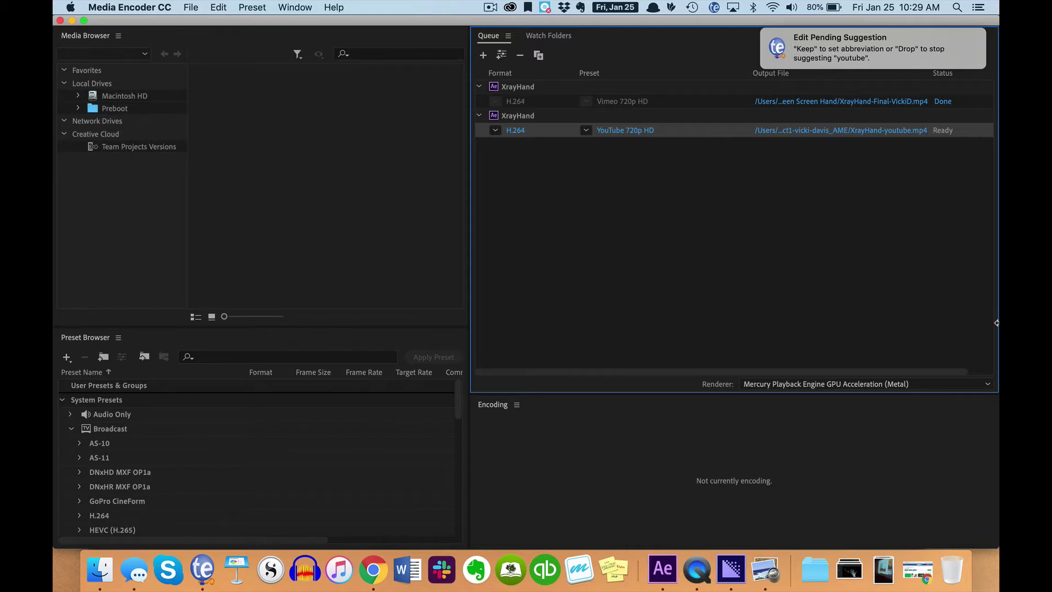
drag(996, 318, 903, 318)
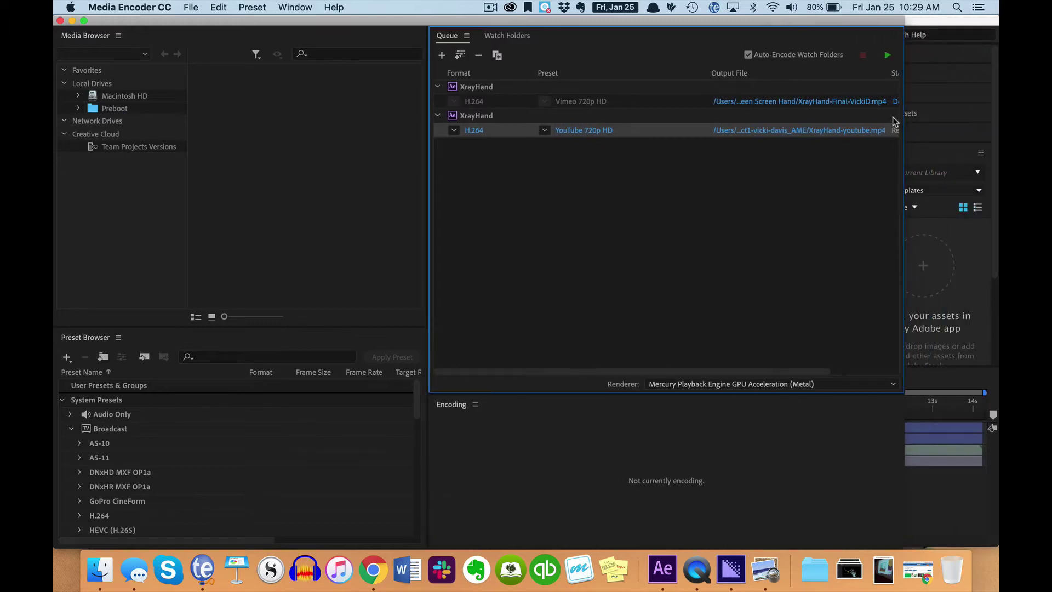
click(888, 56)
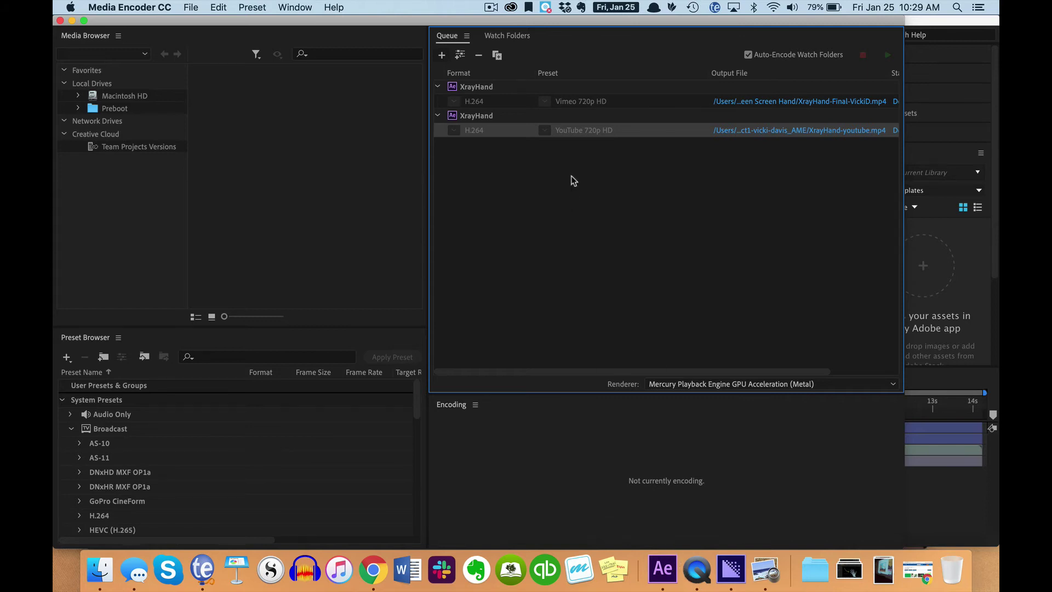
click(490, 7)
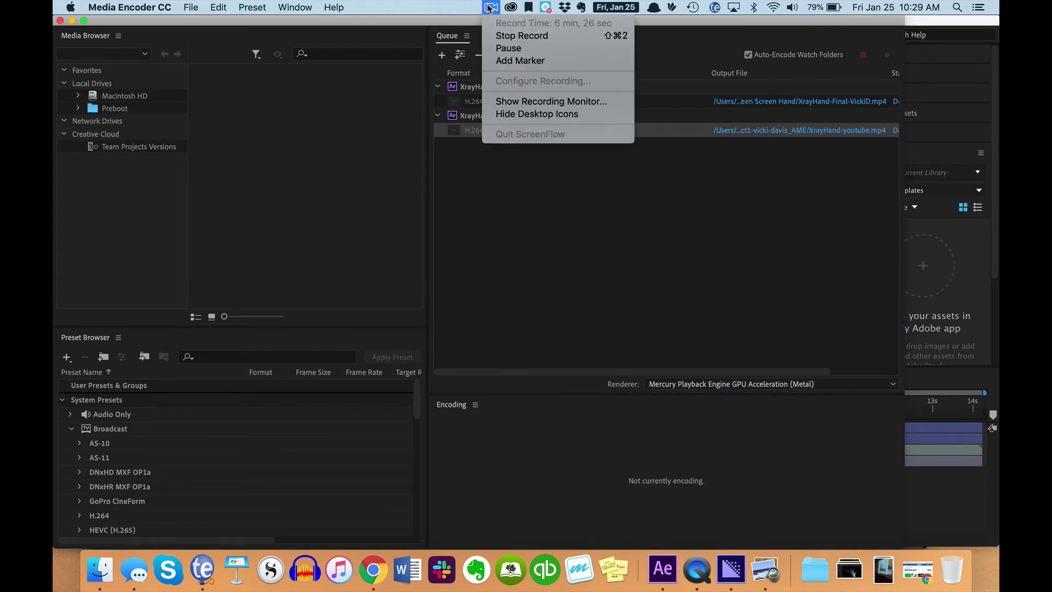
- Stop the ScreenFlow screen recording from its menu-bar icon
click(500, 35)
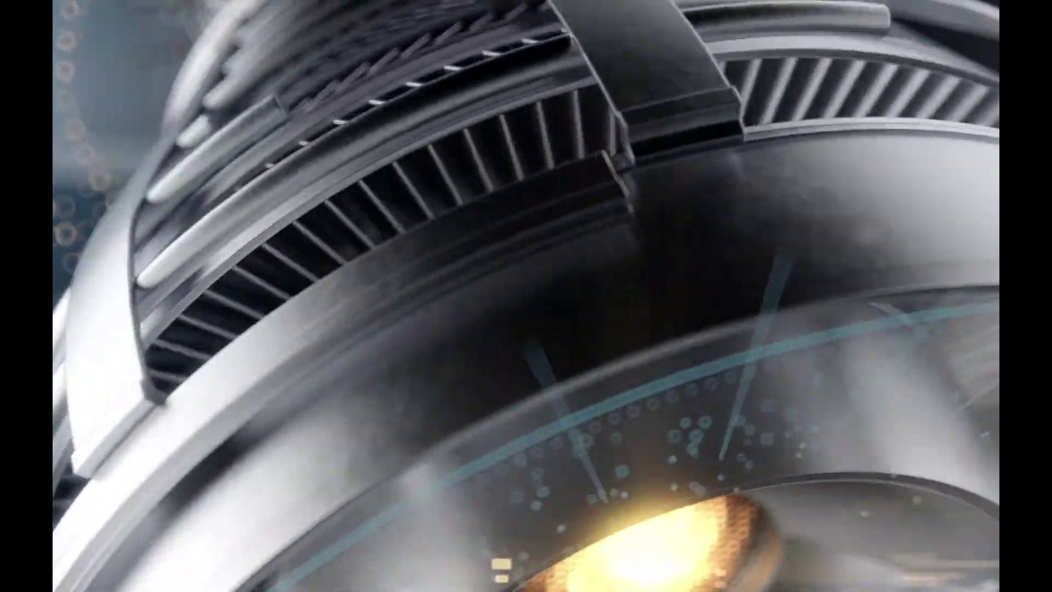